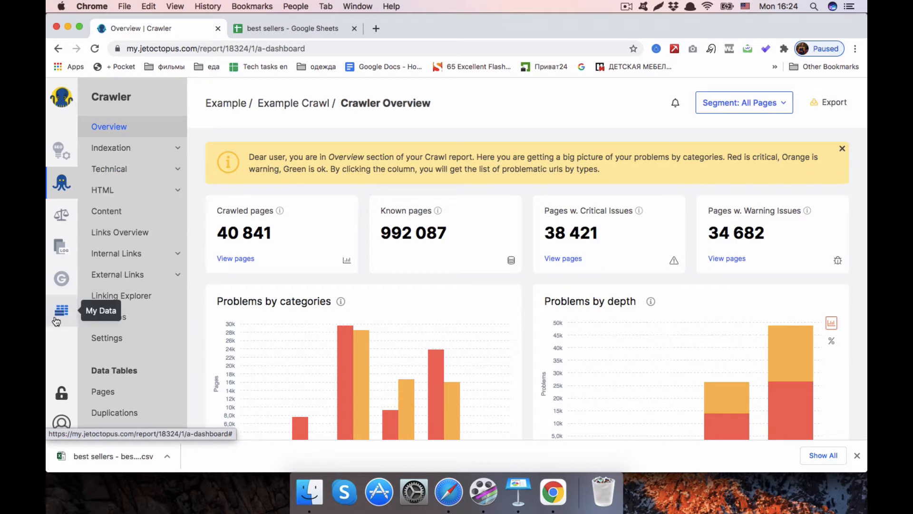
Step: Upload the file best sellers - best sellers.csv from the Downloads folder as a new My Data import
left_click(62, 310)
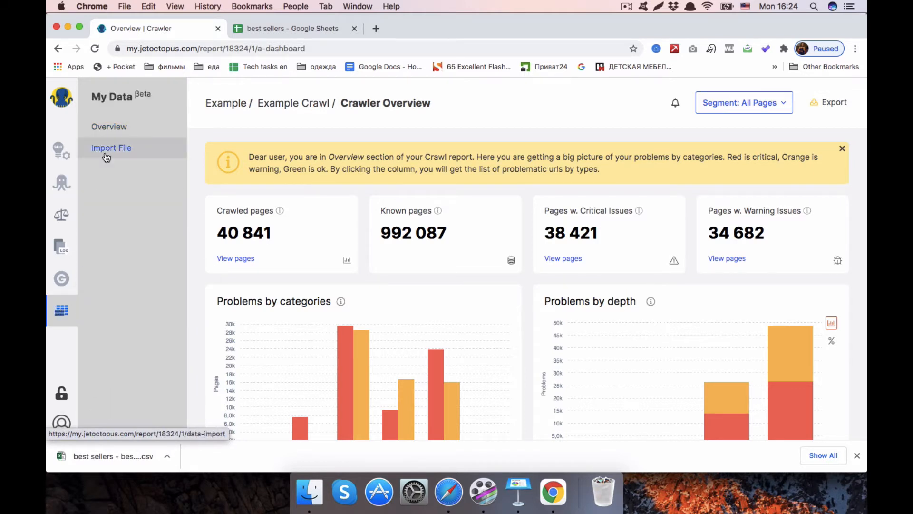
left_click(106, 150)
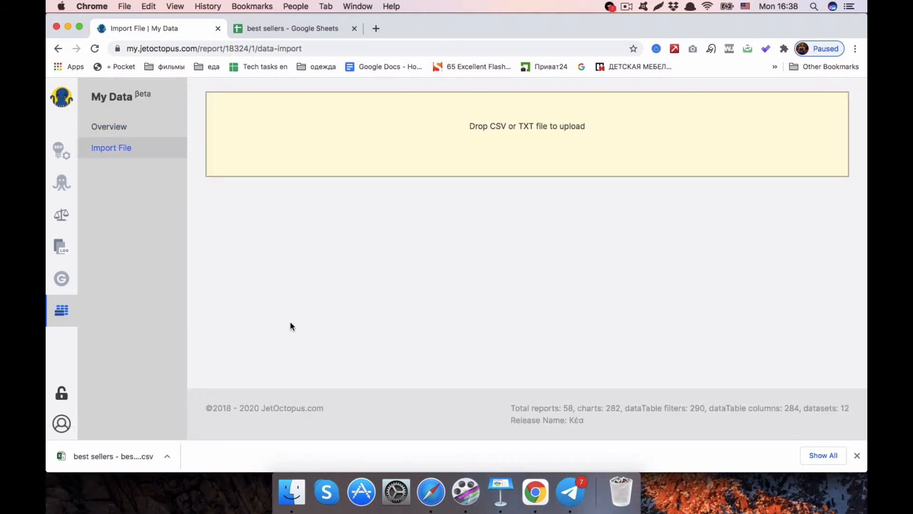
left_click(168, 456)
left_click(208, 443)
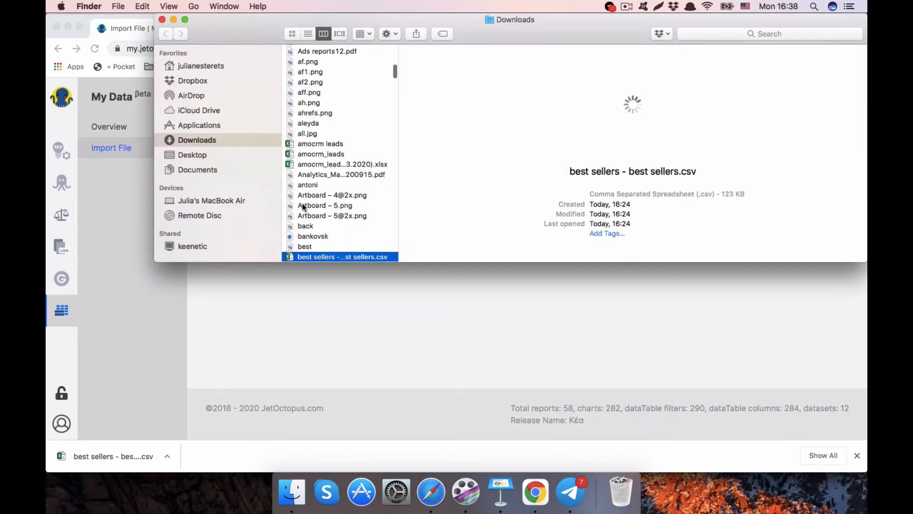
left_click_drag(230, 36, 509, 36)
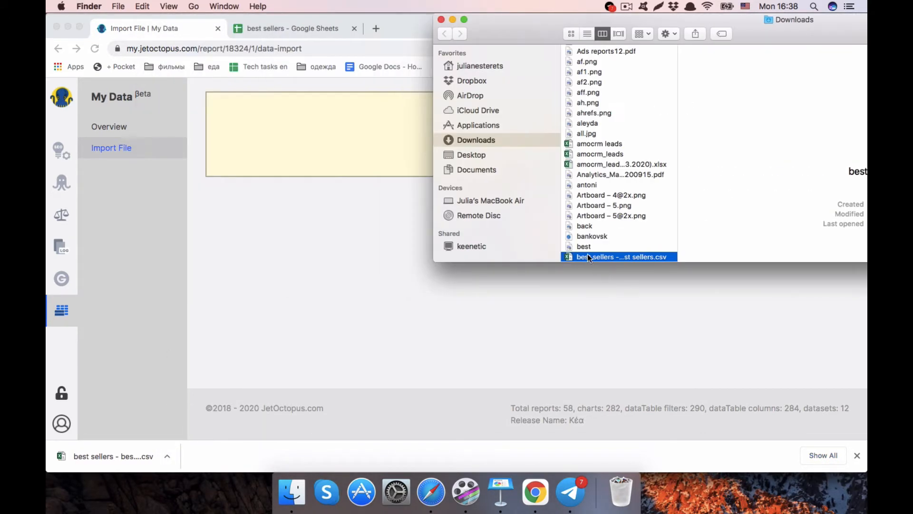
left_click_drag(588, 257, 366, 141)
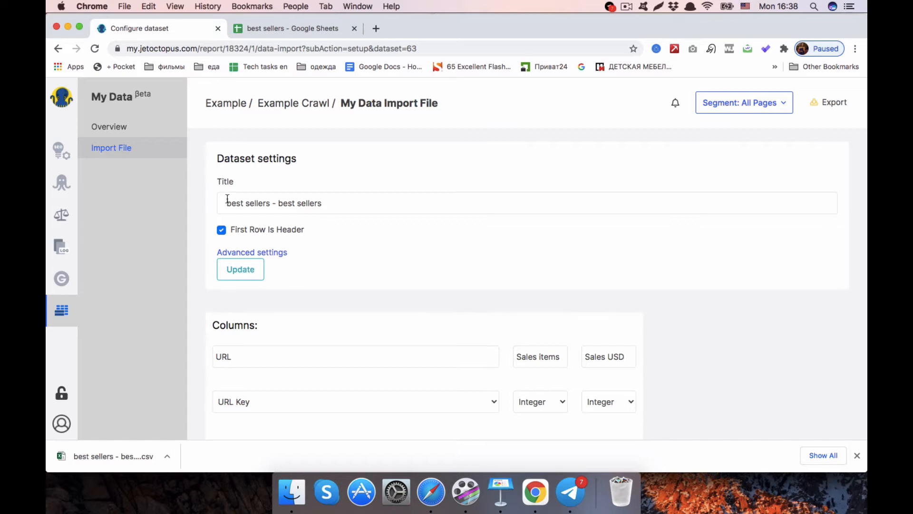
Step: Shorten the dataset title to "best sellers"
scroll(226, 199, "down", 2)
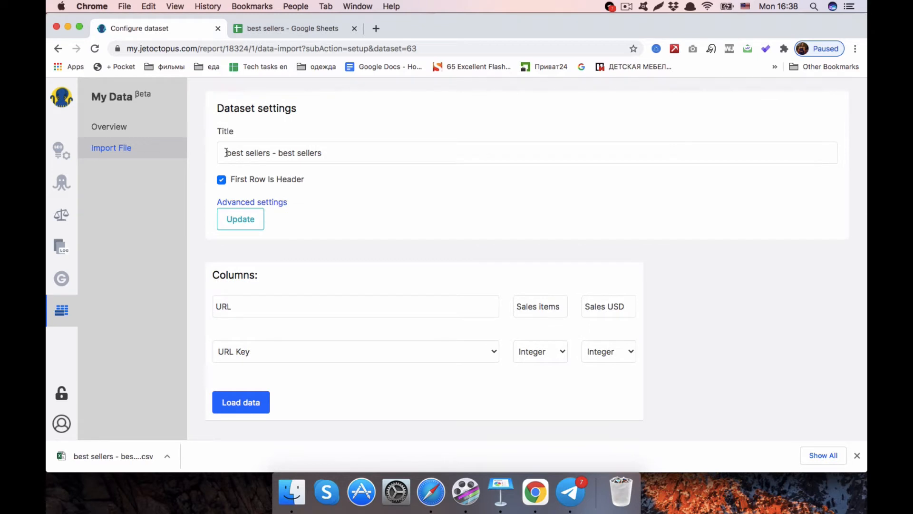
left_click_drag(330, 153, 269, 153)
key("BackSpace")
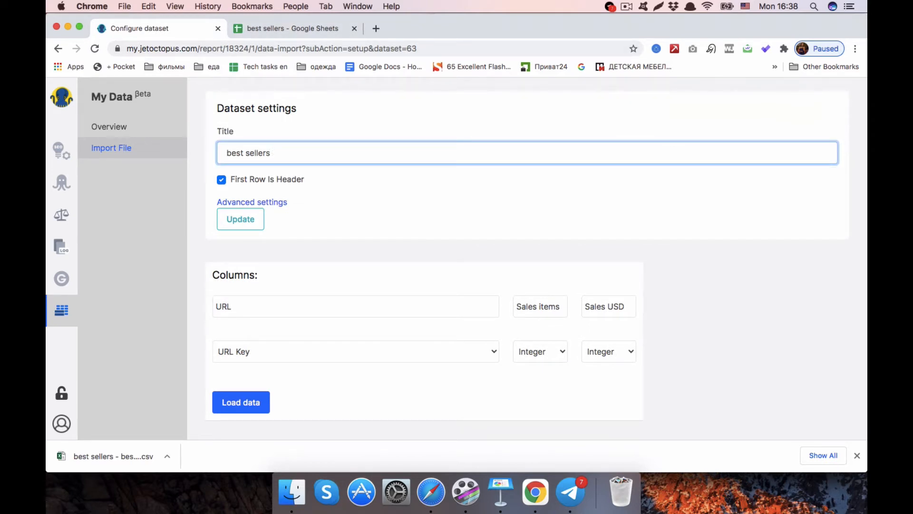
Step: Compare the dataset's header setting, column names and data sample with the best sellers Google Sheet
scroll(369, 179, "down", 2)
scroll(232, 132, "up", 1)
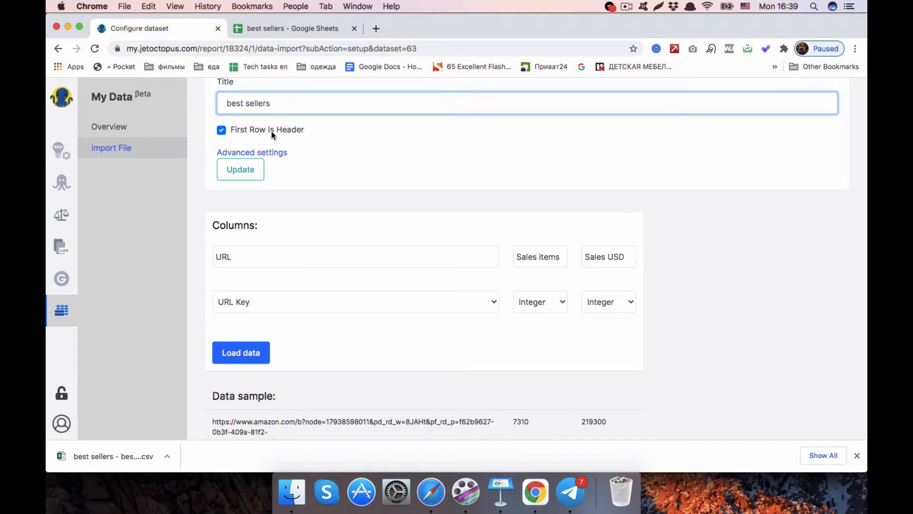
scroll(271, 130, "down", 2)
left_click(301, 28)
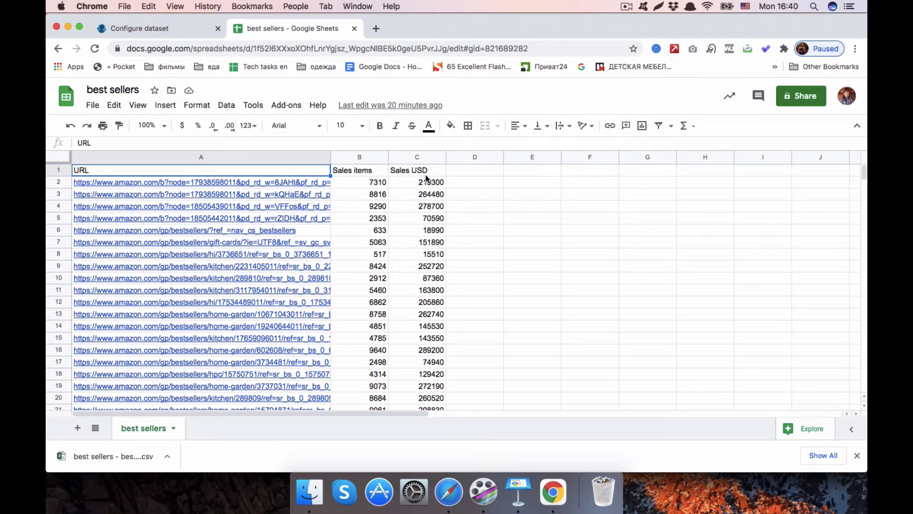
left_click(186, 29)
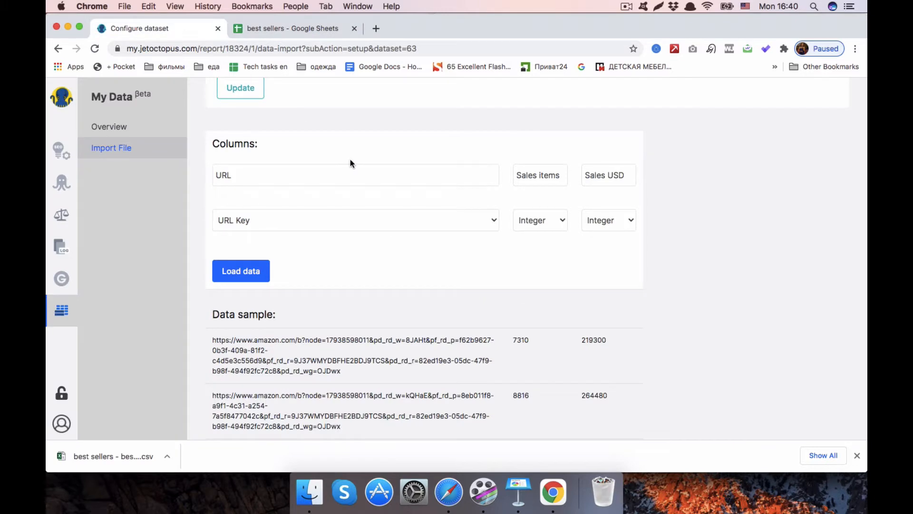
scroll(350, 160, "up", 2)
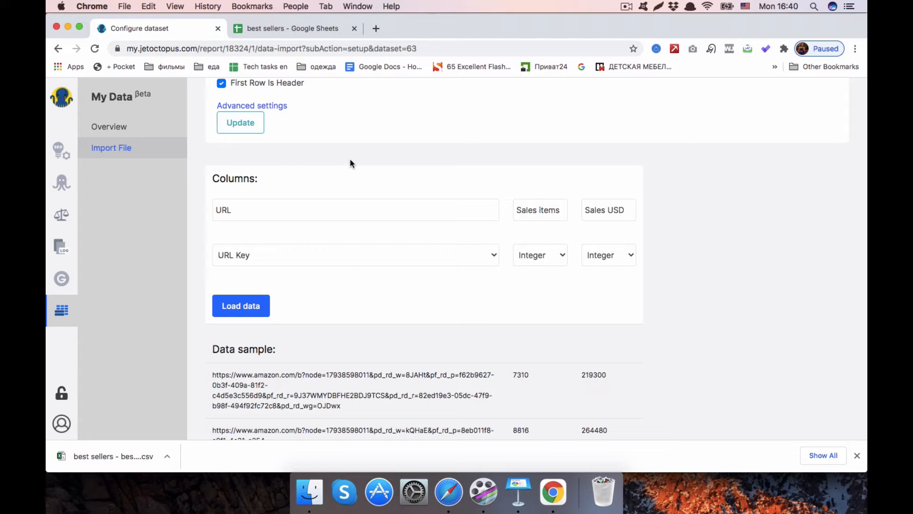
scroll(350, 163, "down", 1)
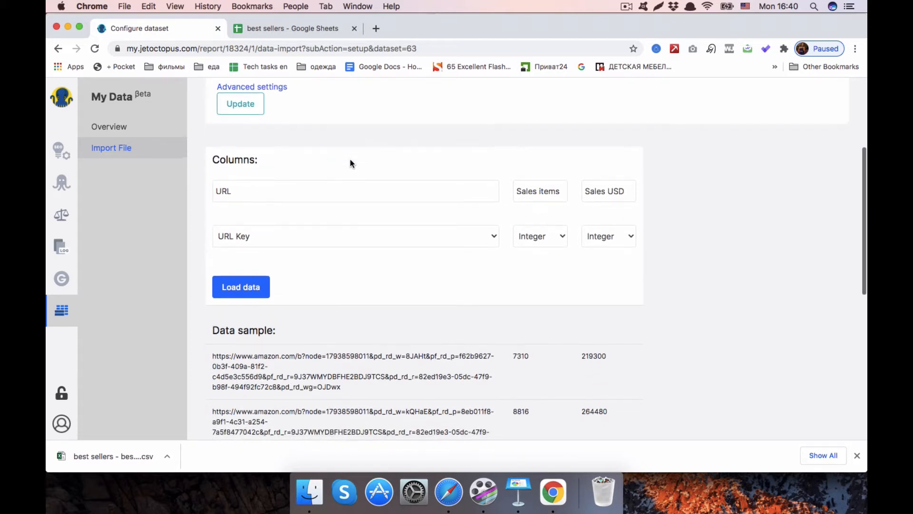
scroll(350, 163, "down", 2)
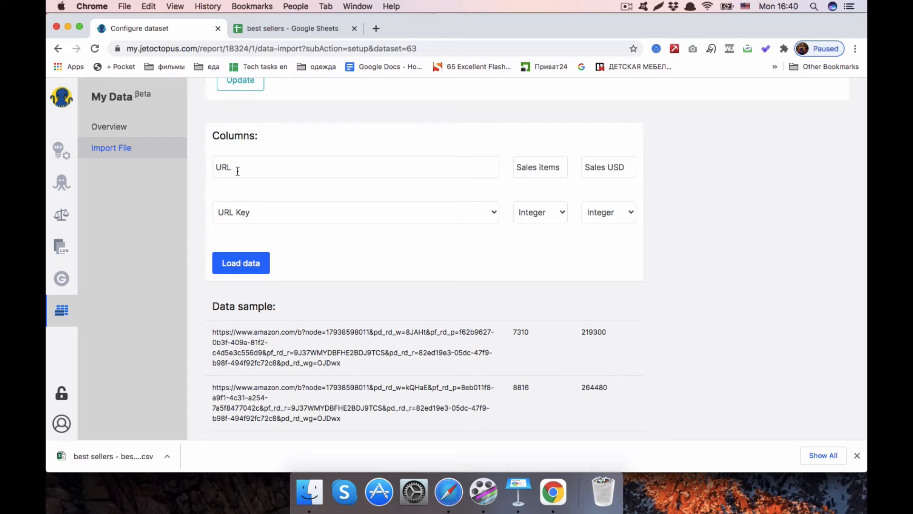
scroll(237, 171, "up", 4)
scroll(238, 171, "down", 3)
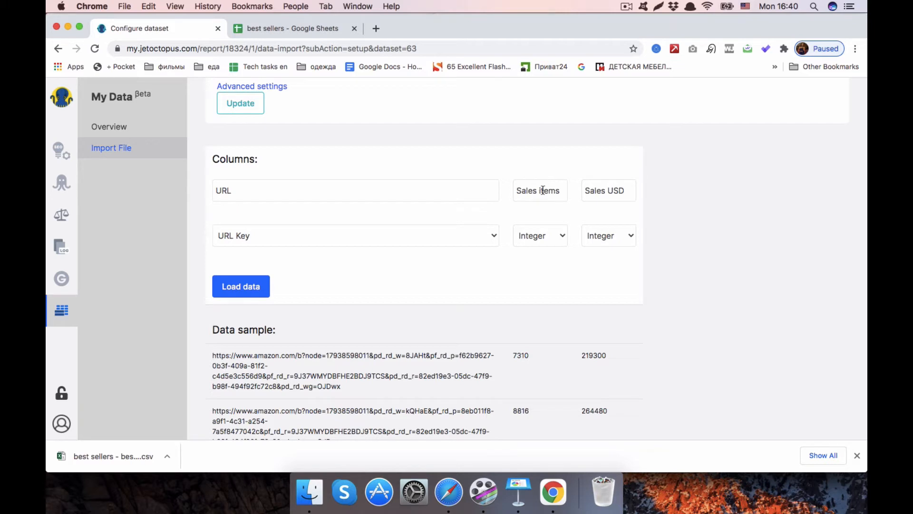
scroll(631, 193, "down", 2)
scroll(631, 194, "up", 1)
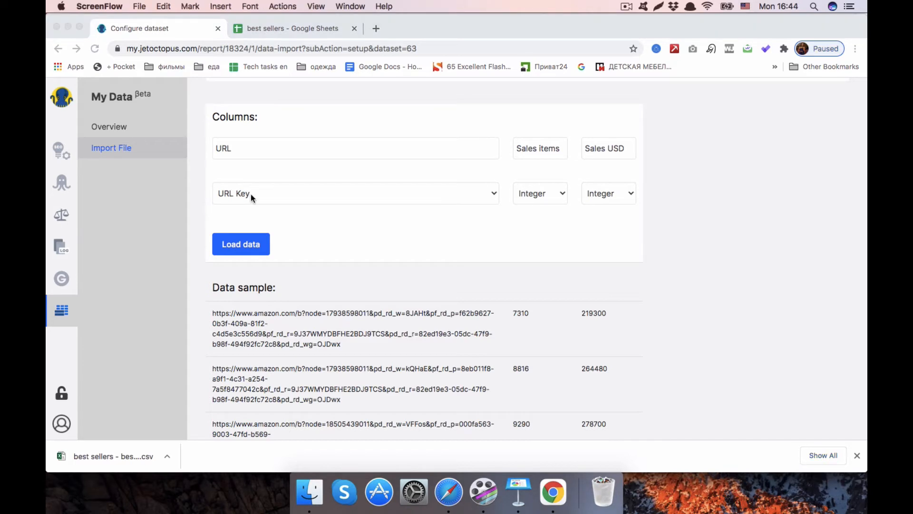
Step: Check the column type choices, keeping URL Key for URL and Integer for Sales items, and load the data
left_click(250, 193)
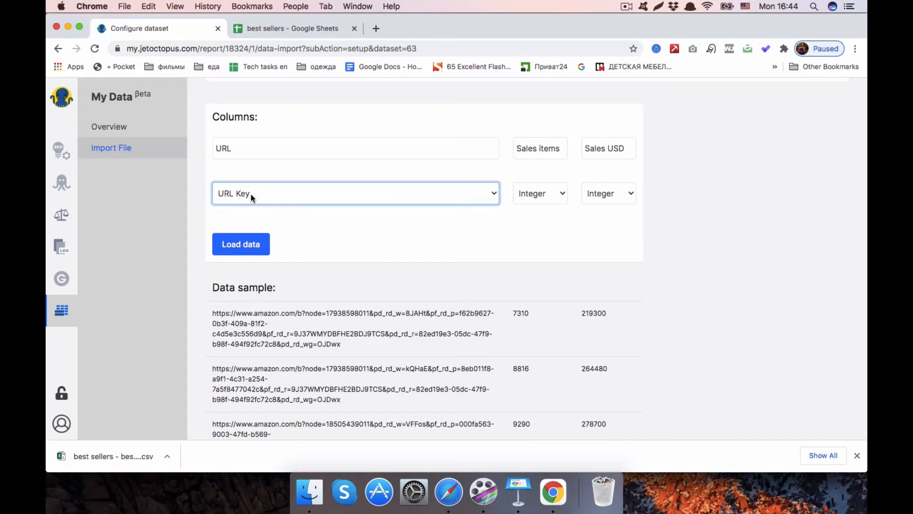
left_click(250, 193)
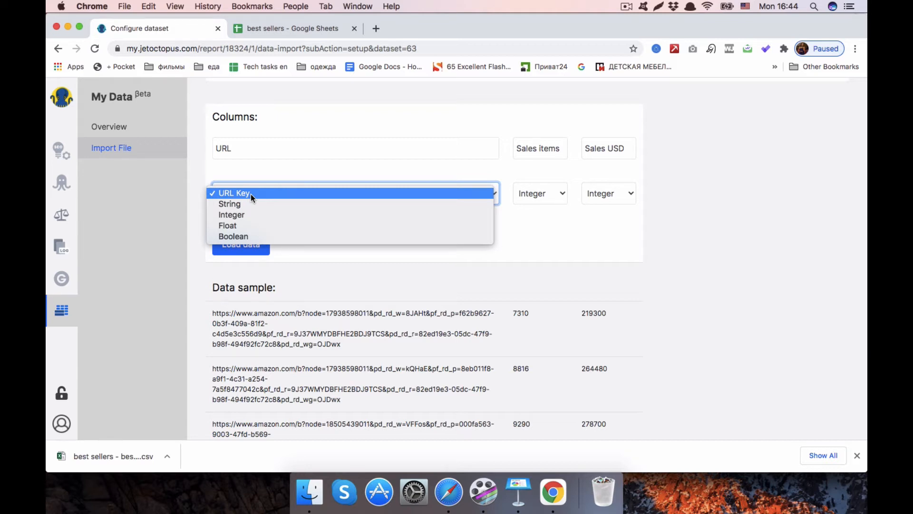
left_click(556, 228)
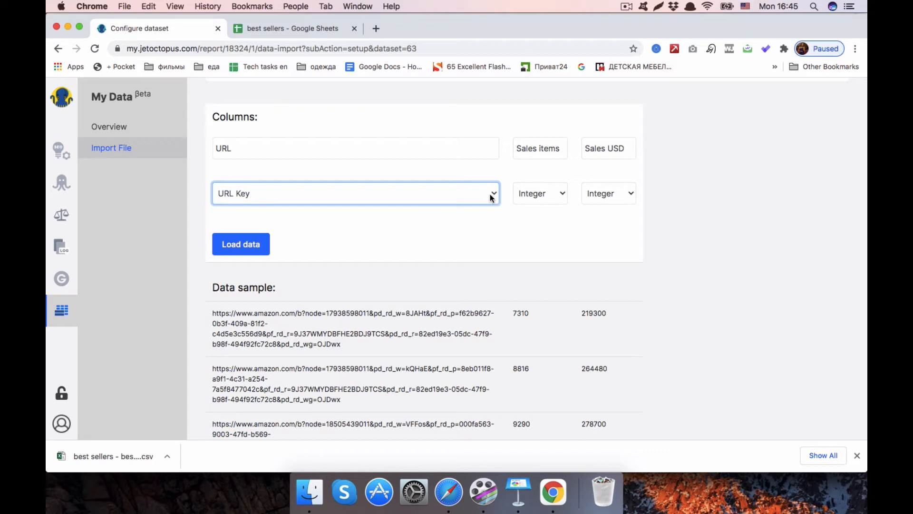
left_click(545, 198)
left_click(545, 197)
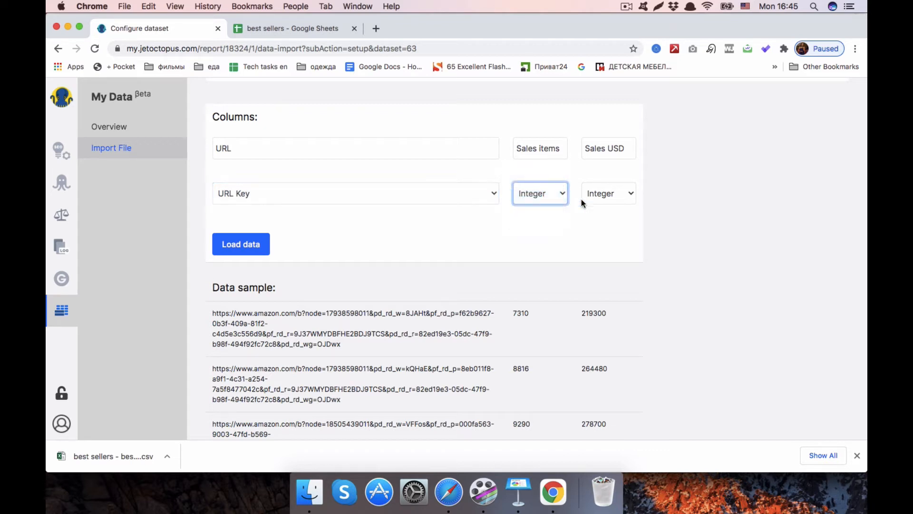
scroll(301, 235, "down", 1)
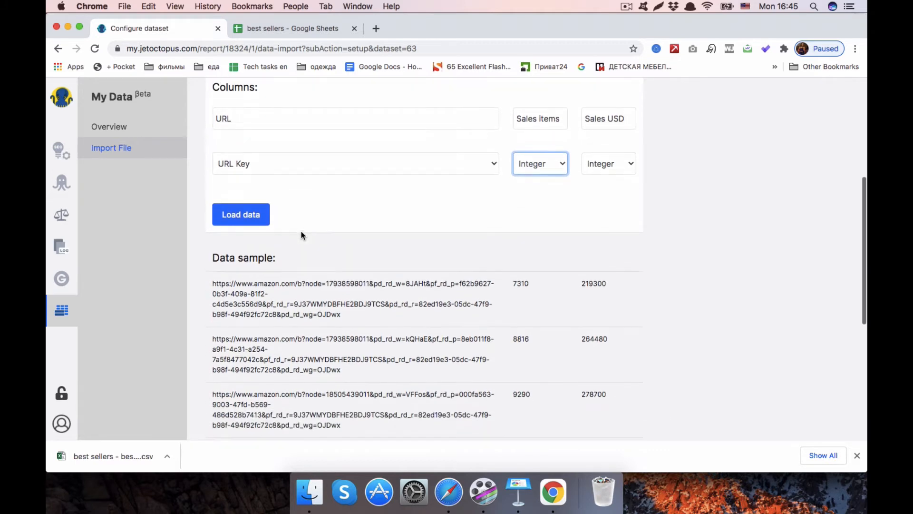
left_click(264, 212)
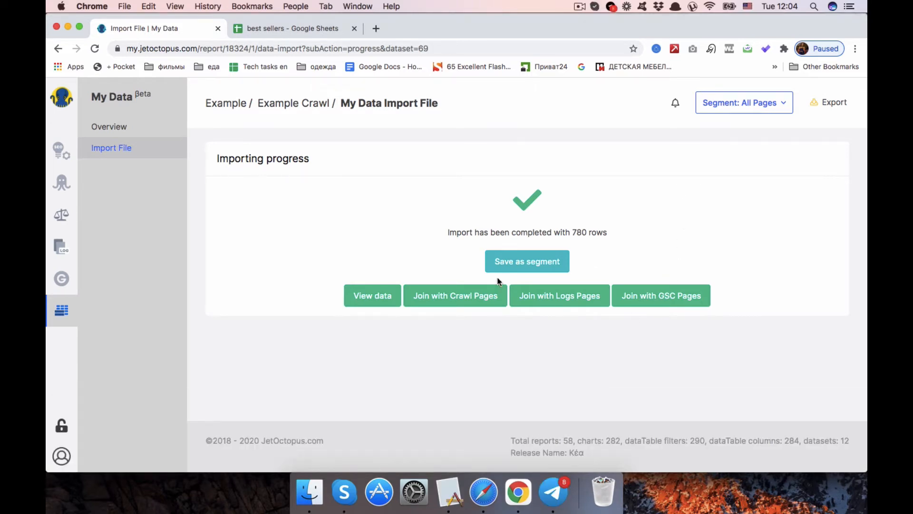
Step: Save the imported data as a segment titled "Best sellers" in the Default group and close the dialog
left_click(517, 262)
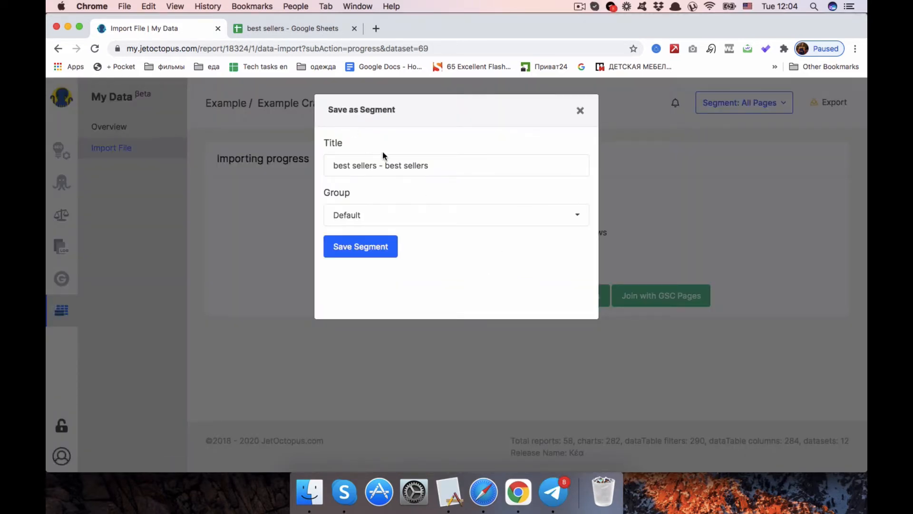
left_click(439, 168)
key("alt+shift+Left")
key("alt+shift+Left")
key("alt+shift+Left")
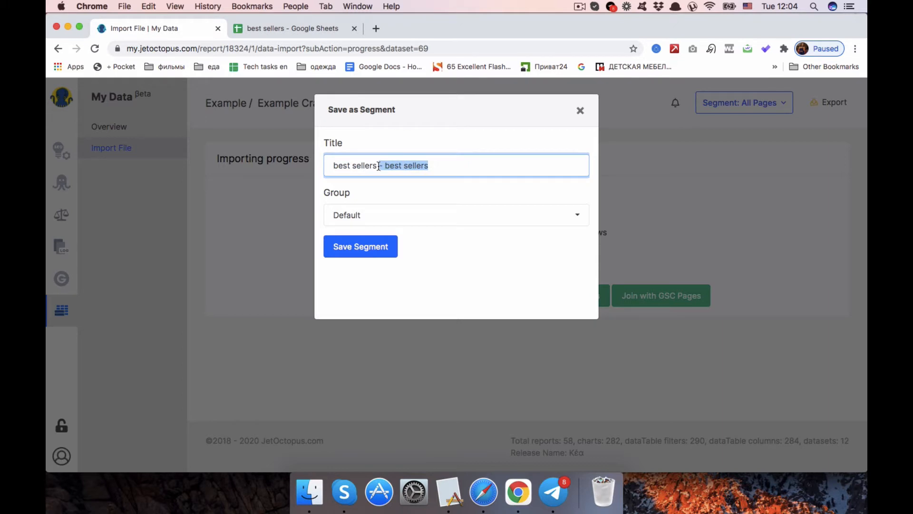
key("BackSpace")
left_click(337, 166)
key("BackSpace")
type("B")
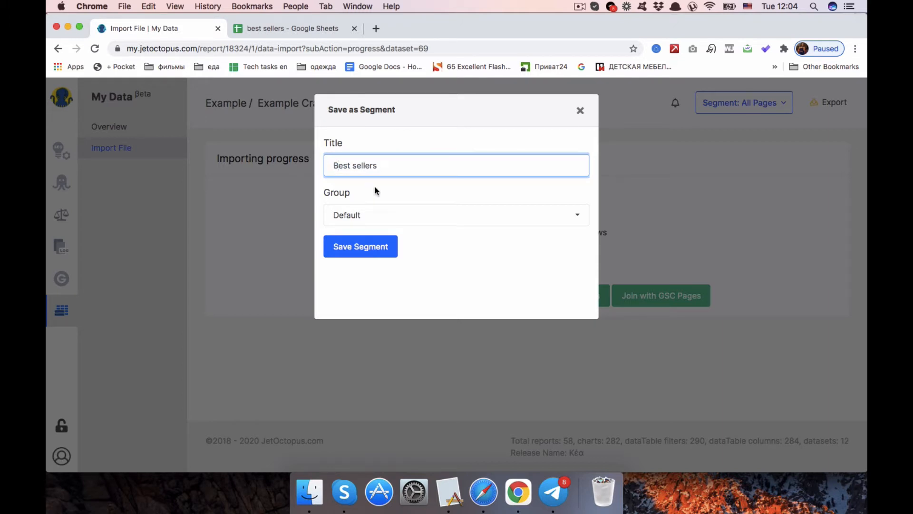
left_click(353, 253)
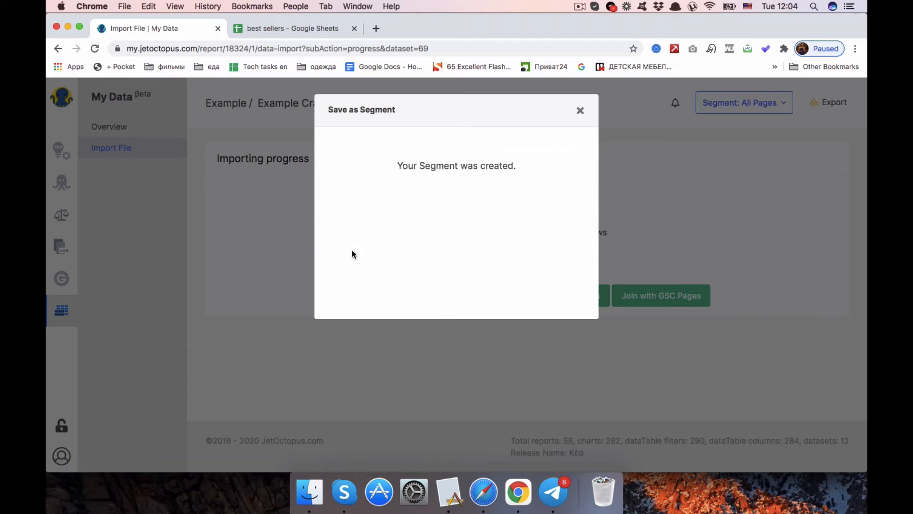
left_click(579, 111)
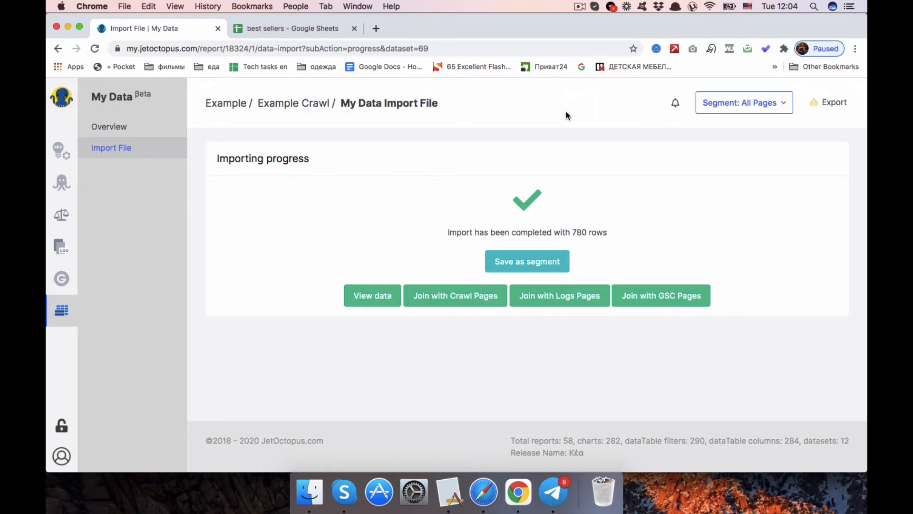
Step: Open the Crawler overview and filter it by the "best sellers - best sellers" segment
left_click(63, 179)
left_click(126, 126)
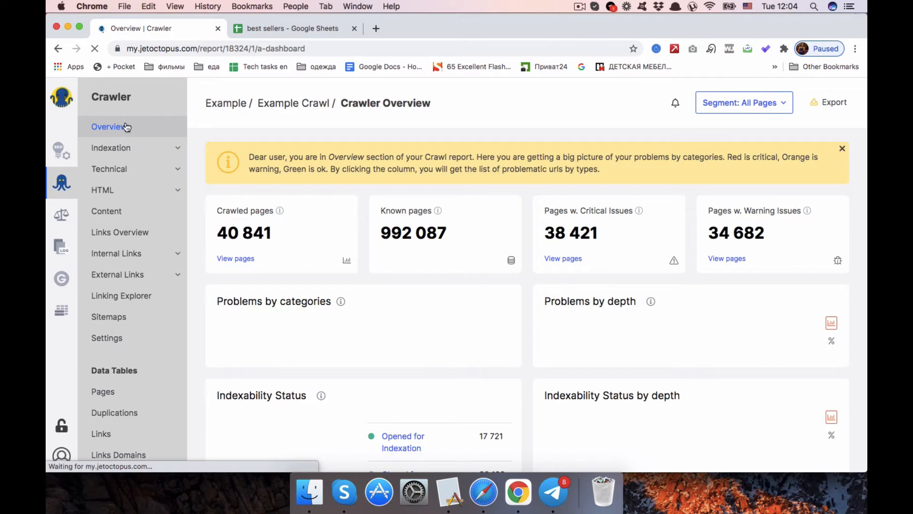
left_click(753, 102)
scroll(740, 241, "down", 3)
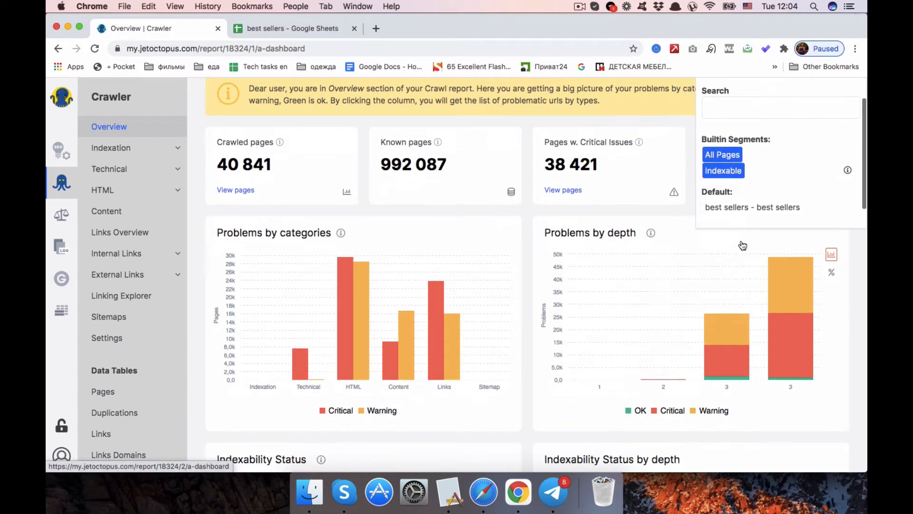
left_click(725, 209)
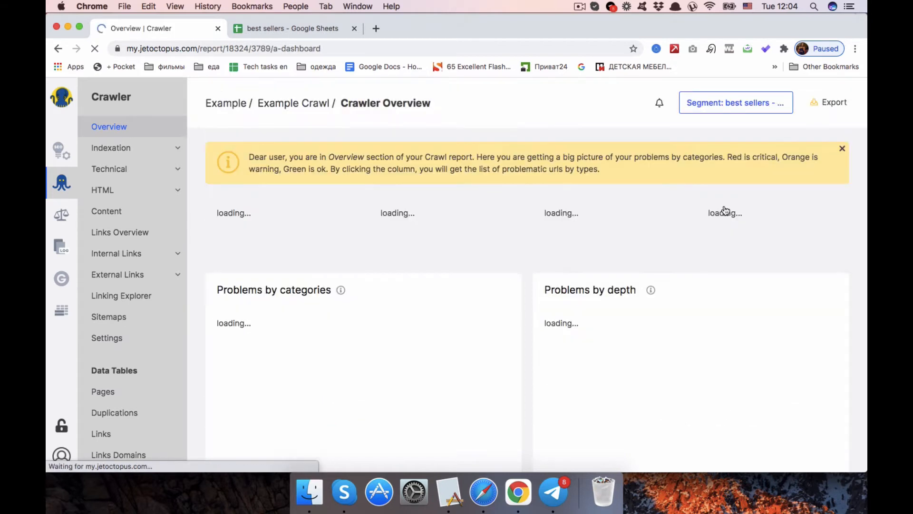
Step: Examine the segment's crawled pages, problems by category, indexability status, status codes and load time in the overview
scroll(594, 135, "down", 2)
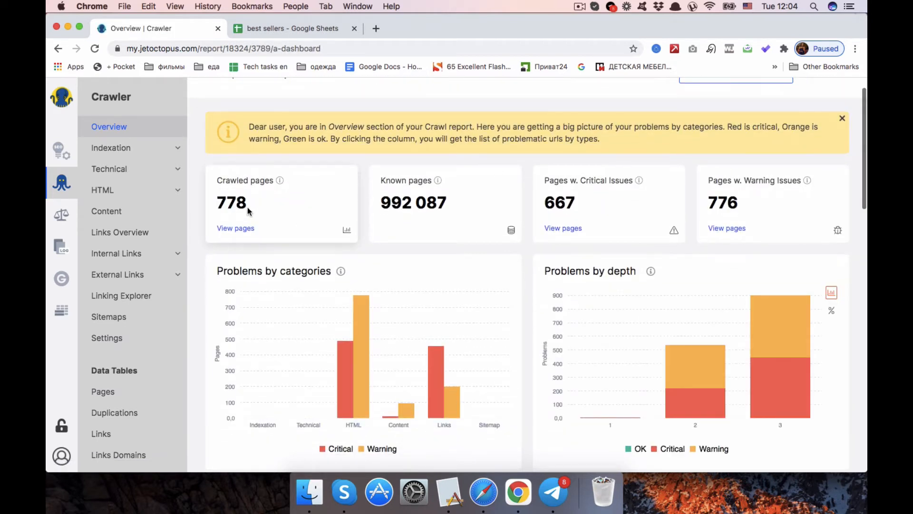
left_click_drag(250, 208, 211, 208)
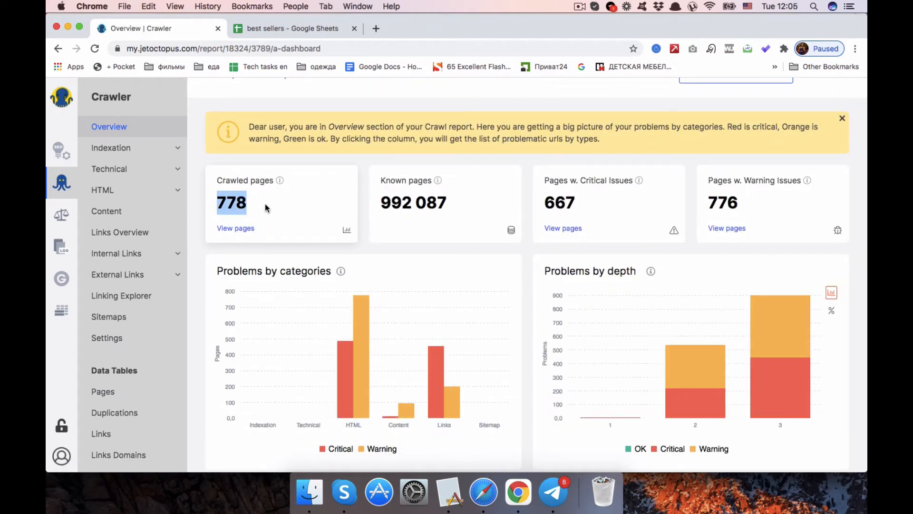
scroll(265, 205, "down", 5)
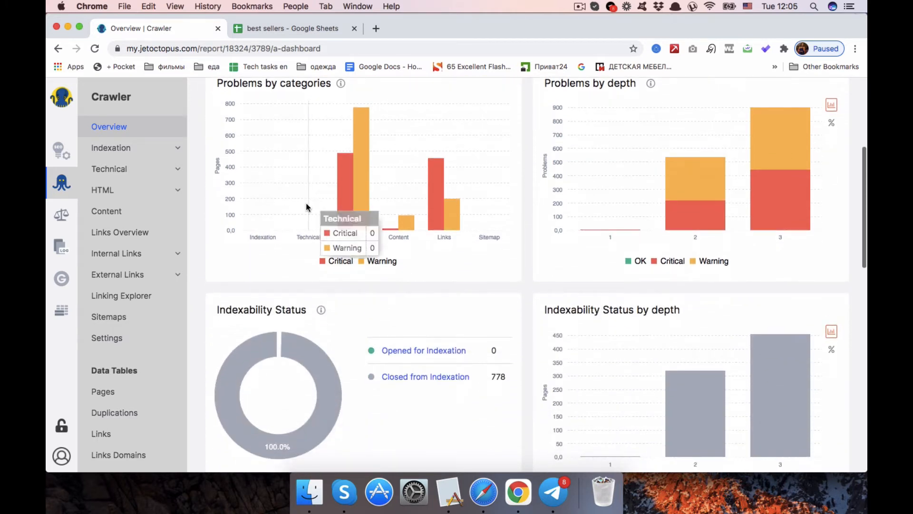
mouse_move(441, 213)
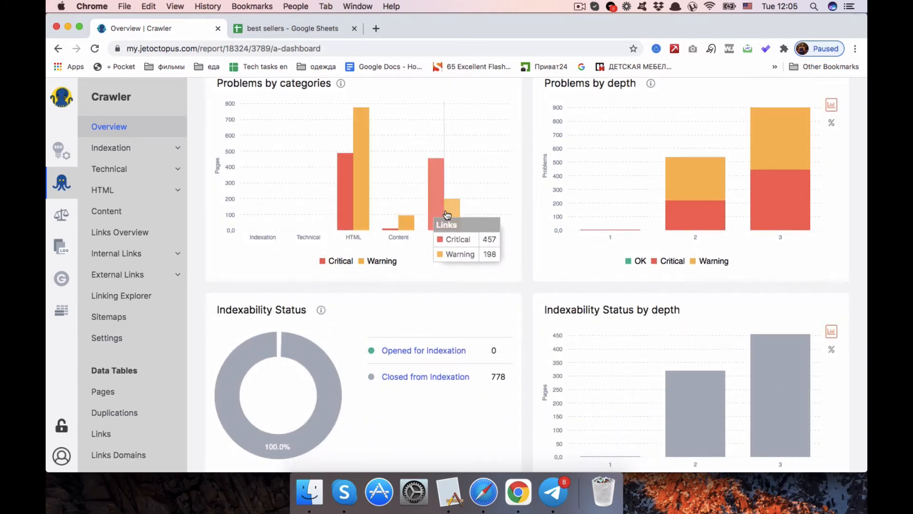
scroll(447, 214, "down", 5)
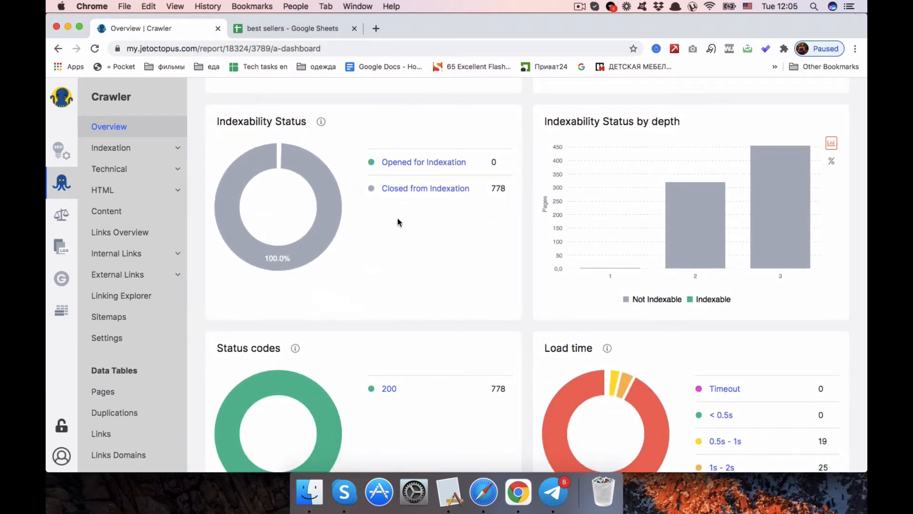
scroll(431, 211, "down", 3)
mouse_move(592, 266)
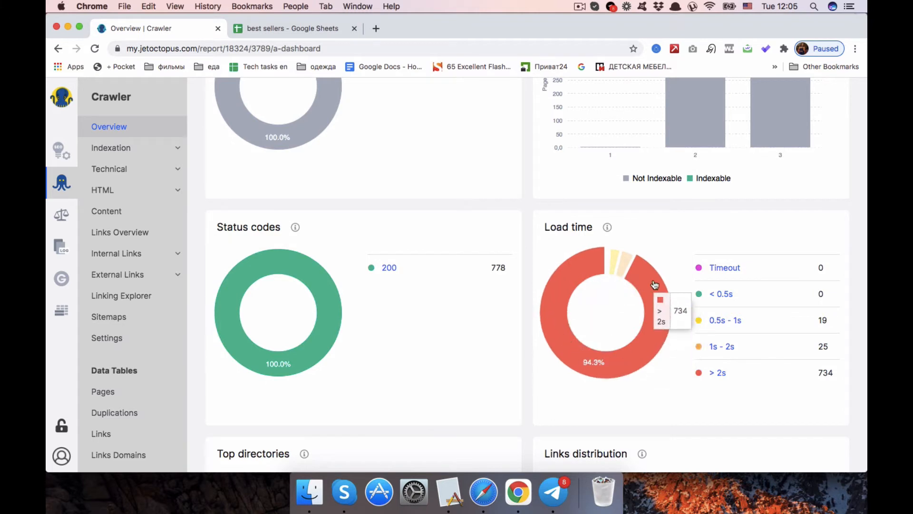
Step: Examine the top directories and links distribution charts in the crawl overview, then review the load time and summary figures again
scroll(654, 284, "down", 1)
scroll(655, 284, "down", 7)
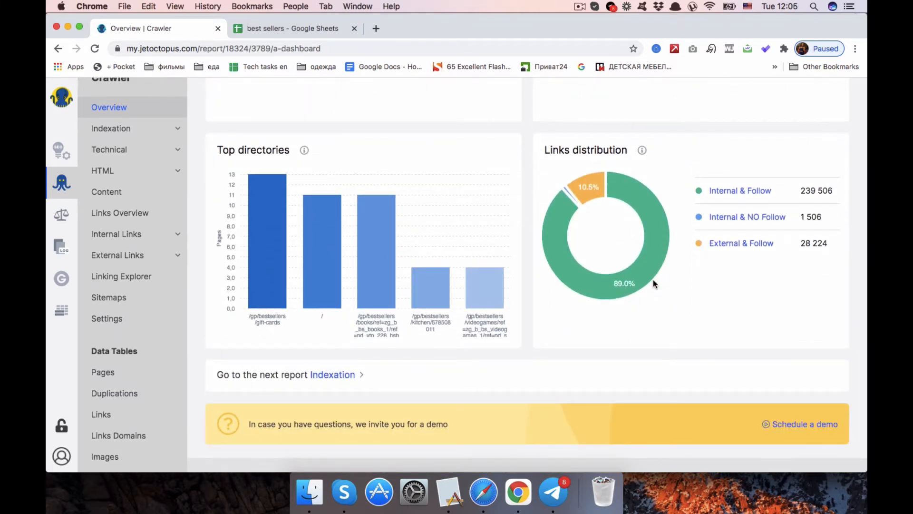
scroll(653, 281, "up", 5)
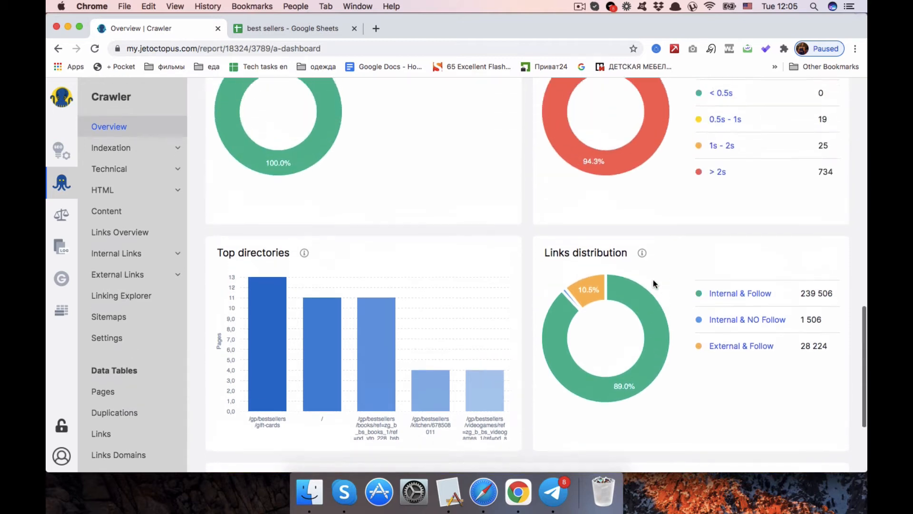
scroll(653, 282, "up", 1)
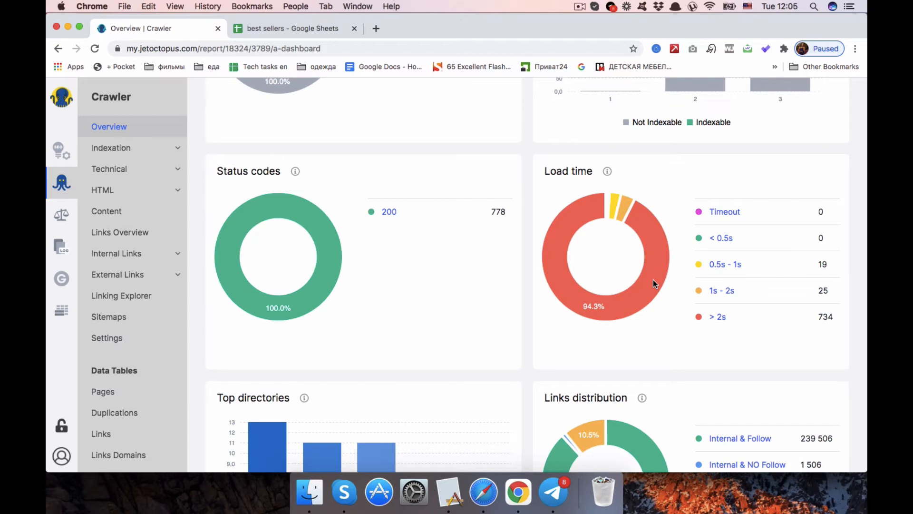
scroll(654, 282, "down", 5)
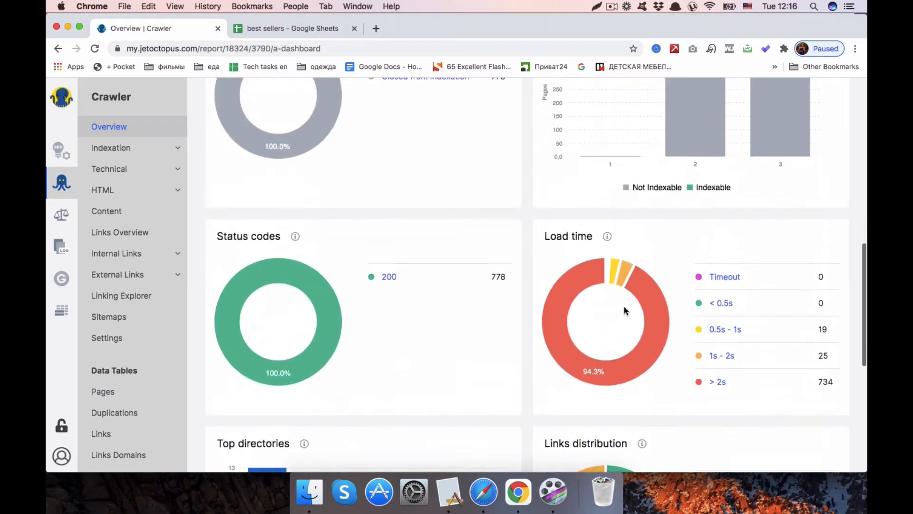
scroll(625, 310, "up", 4)
scroll(624, 306, "up", 8)
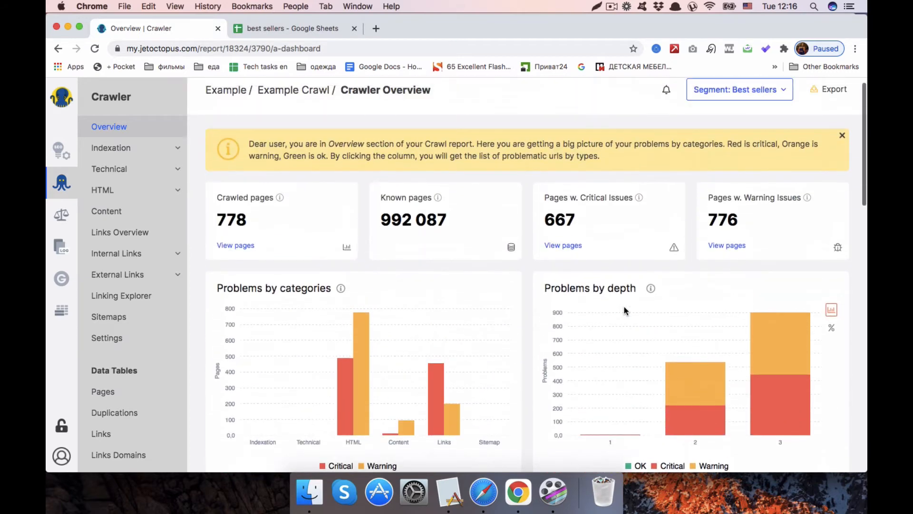
Step: Open the "Best sellers" segment from the Default group for editing
left_click(763, 101)
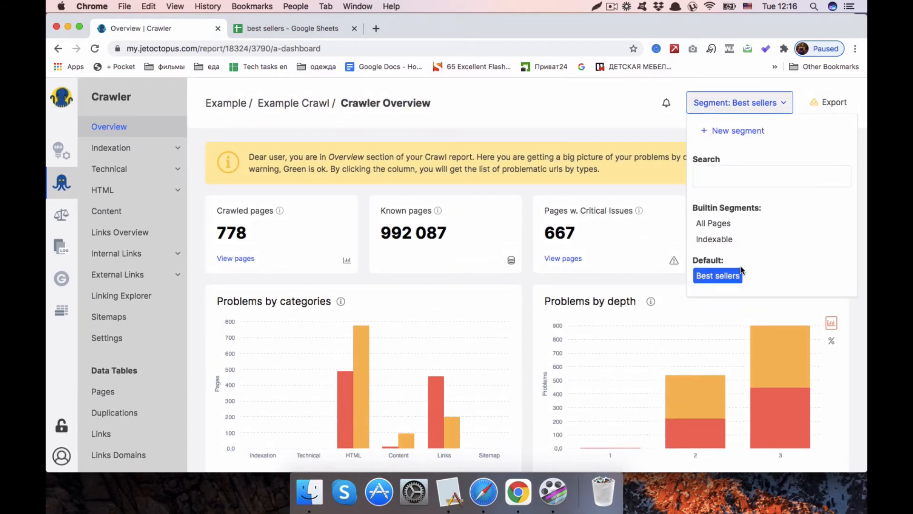
left_click(813, 278)
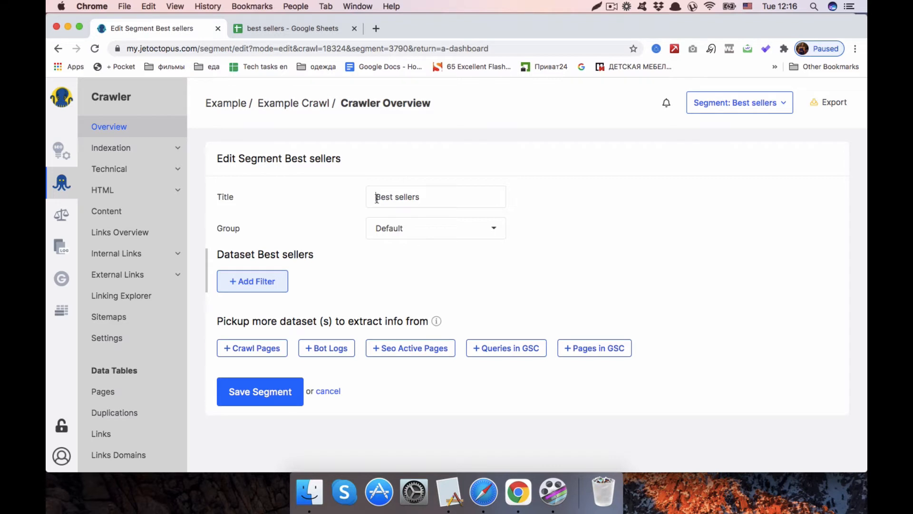
left_click_drag(376, 199, 448, 199)
left_click(536, 251)
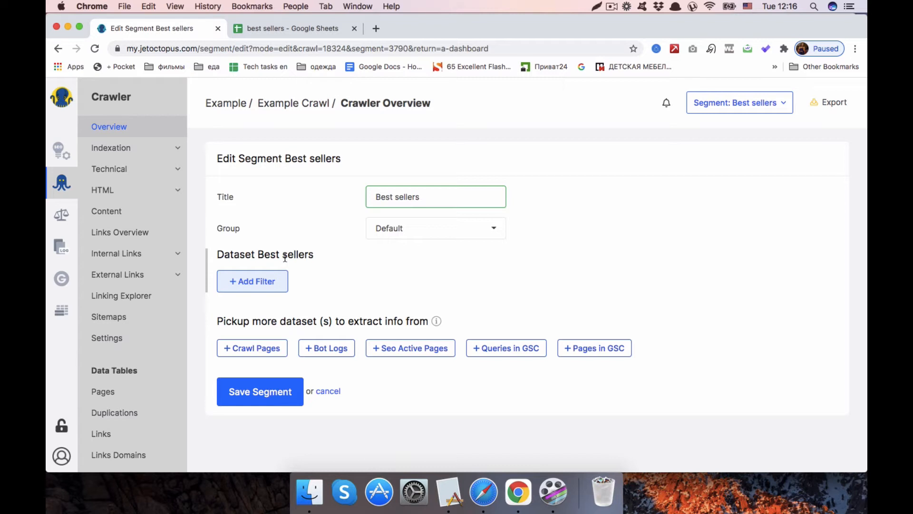
Step: Add a filter to the Best sellers dataset for Sales items greater than 2000
left_click(257, 282)
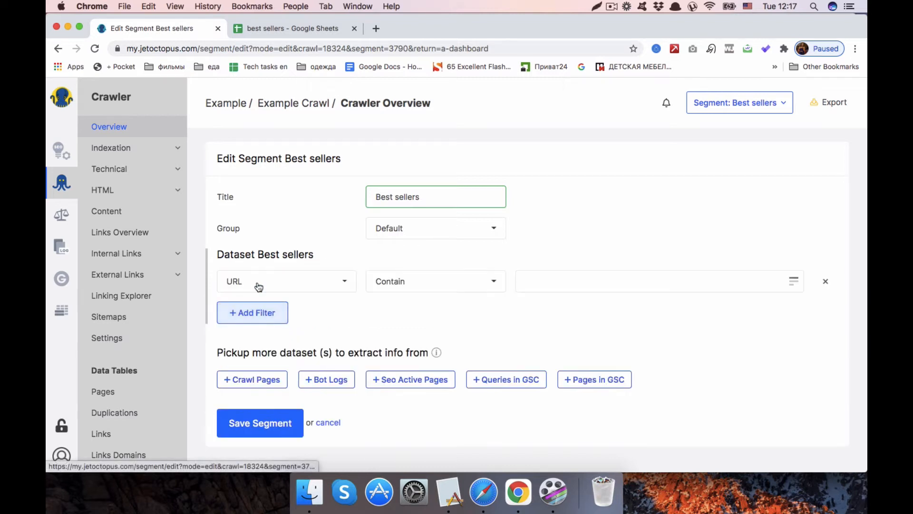
left_click(258, 281)
left_click(258, 284)
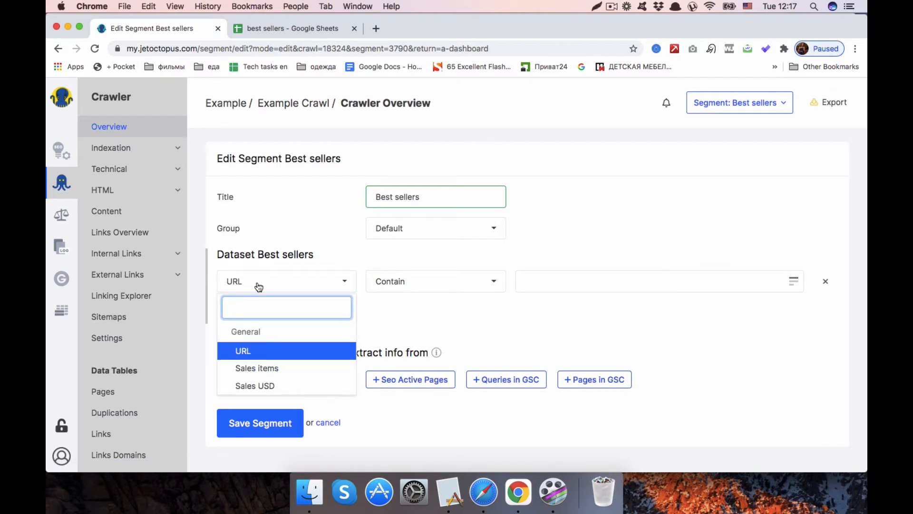
left_click(257, 368)
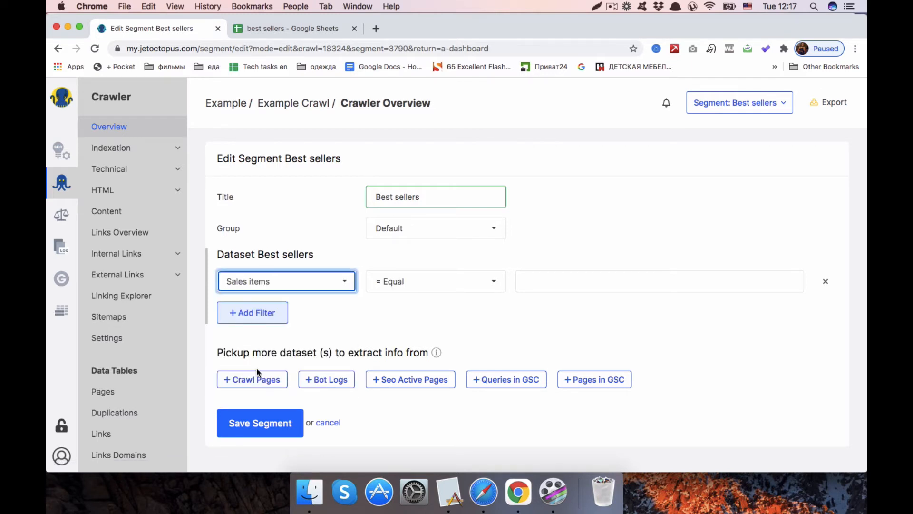
left_click(416, 284)
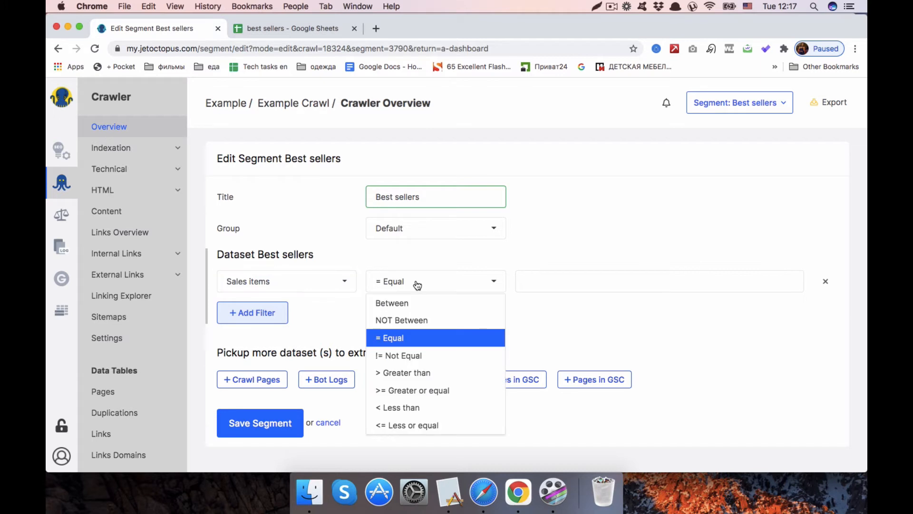
left_click(426, 373)
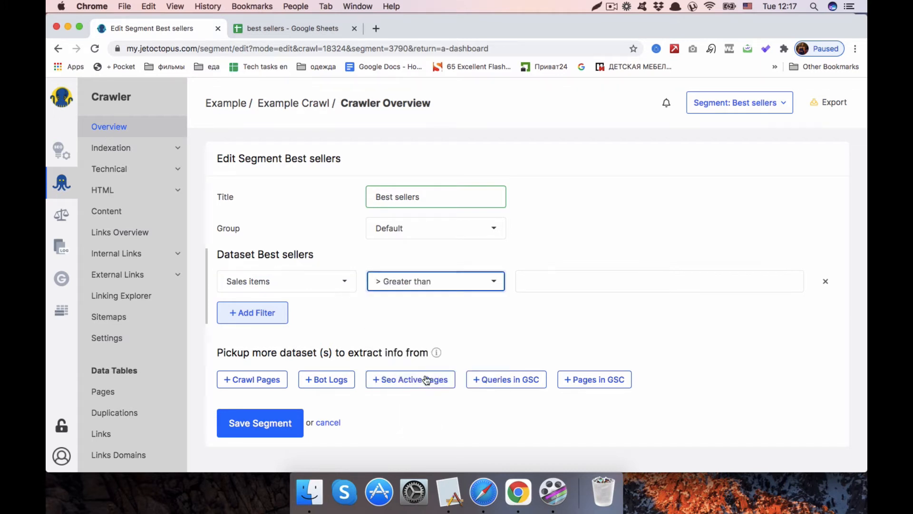
left_click(535, 286)
type("2000")
Step: Retitle the segment "Best sellers>2000 items", save it and check the crawled pages count in the overview
left_click(486, 199)
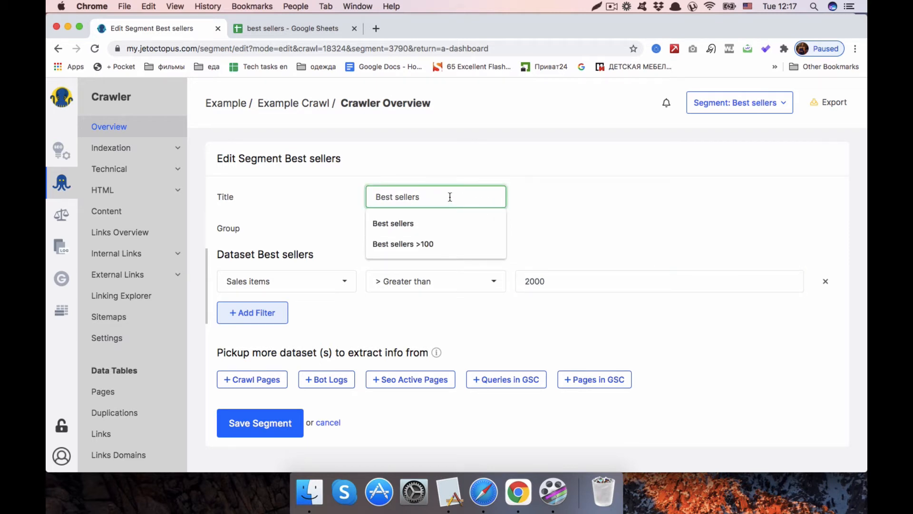
type(">2000")
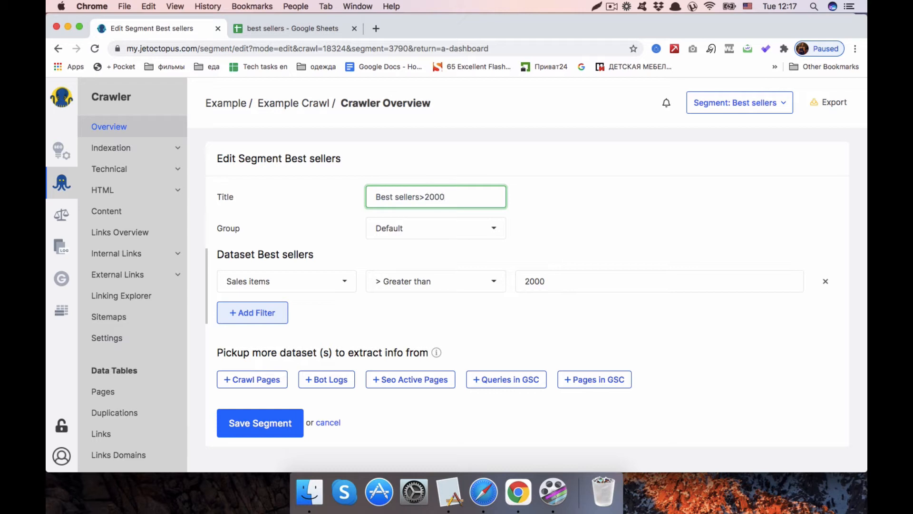
type(" items")
scroll(374, 283, "down", 3)
left_click(270, 352)
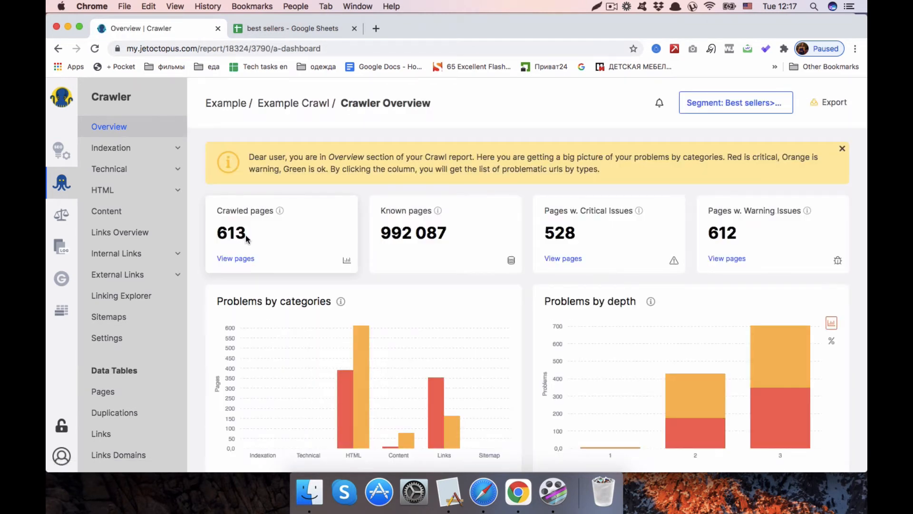
left_click_drag(248, 238, 219, 234)
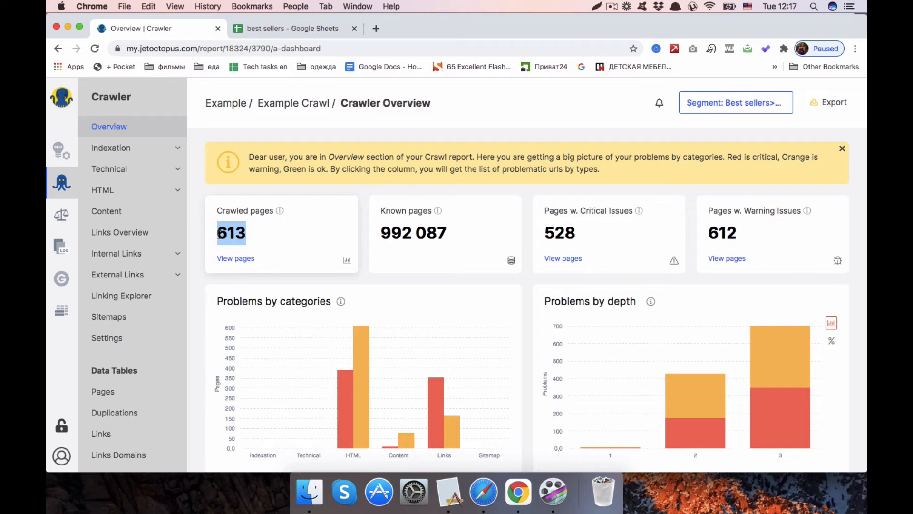
Step: Reopen the "Best sellers>2000 items" segment for editing and add the Bot Logs dataset with the "Url is present in Bot Logs" condition
left_click(759, 103)
left_click(803, 276)
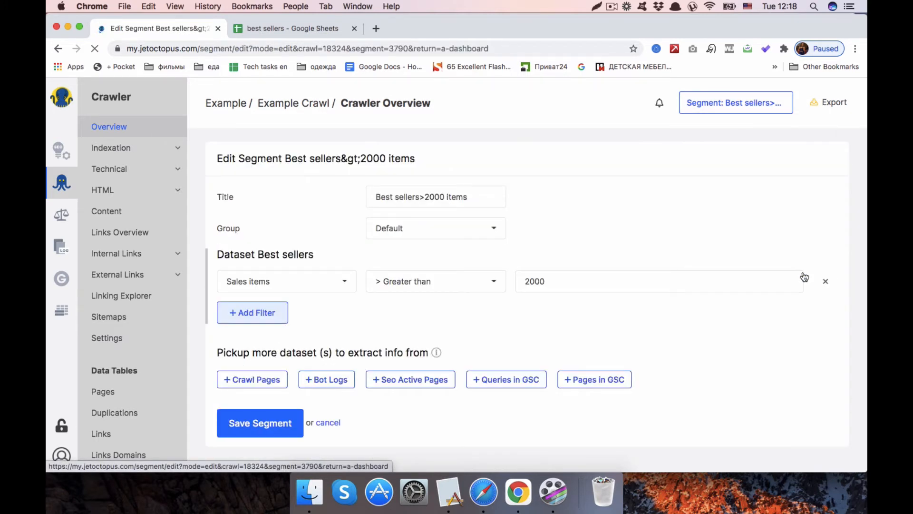
scroll(804, 276, "down", 5)
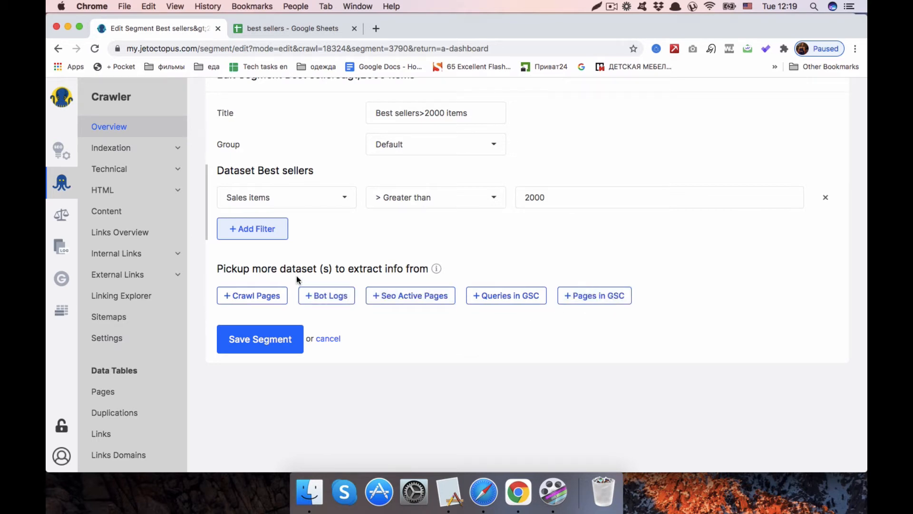
left_click(345, 297)
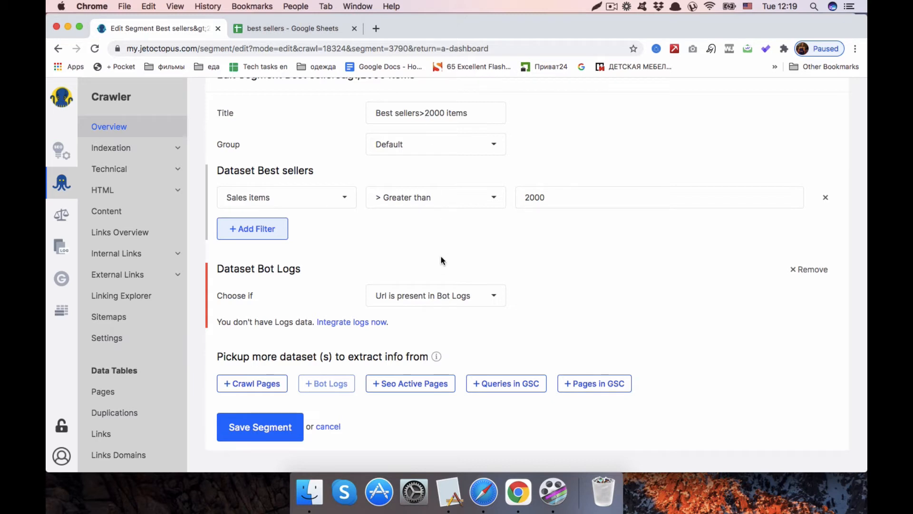
left_click(439, 302)
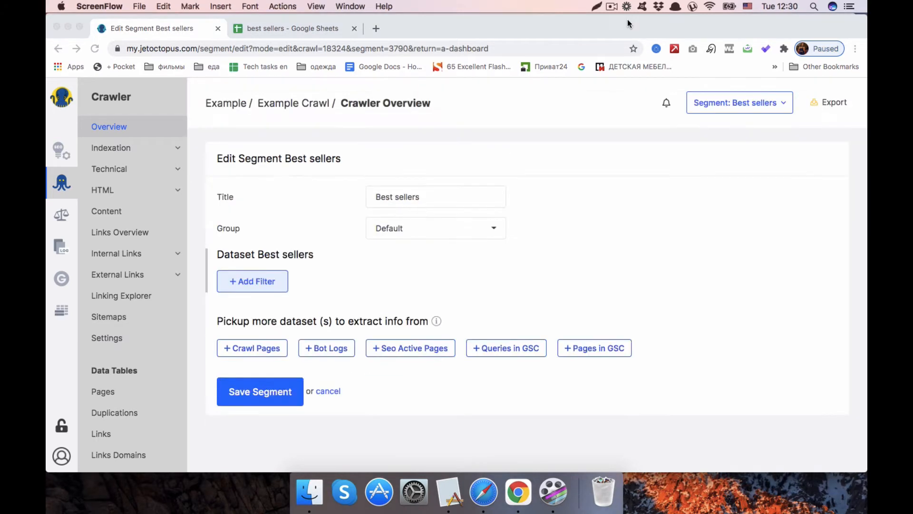
Step: Switch the segment to All Pages and open the Pages data table
scroll(551, 298, "down", 1)
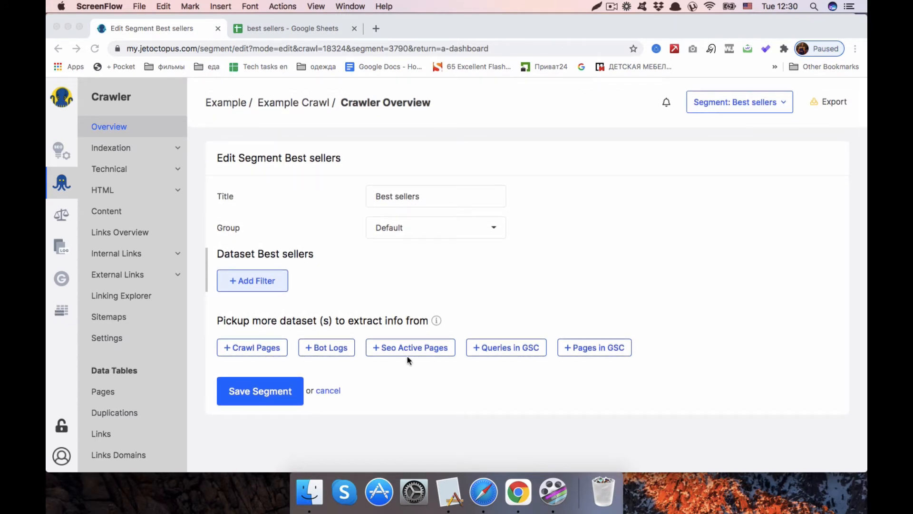
left_click(770, 101)
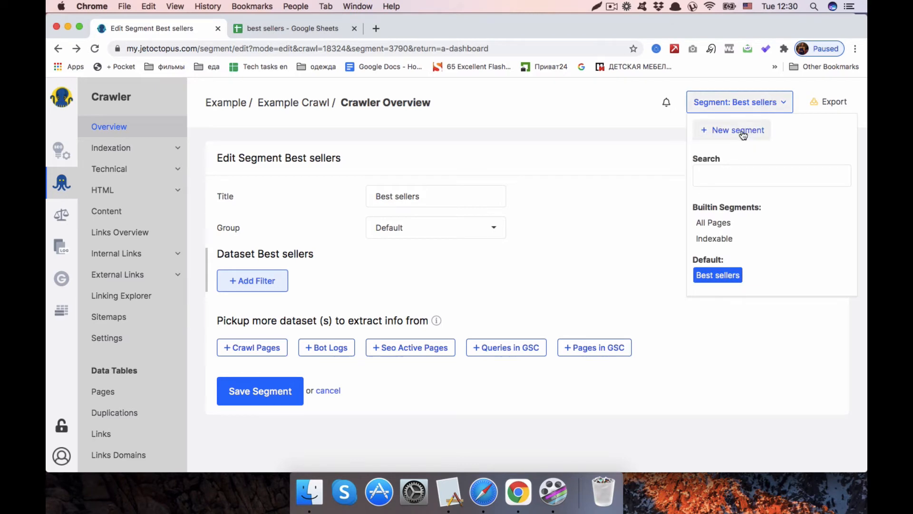
scroll(723, 219, "down", 1)
left_click(706, 212)
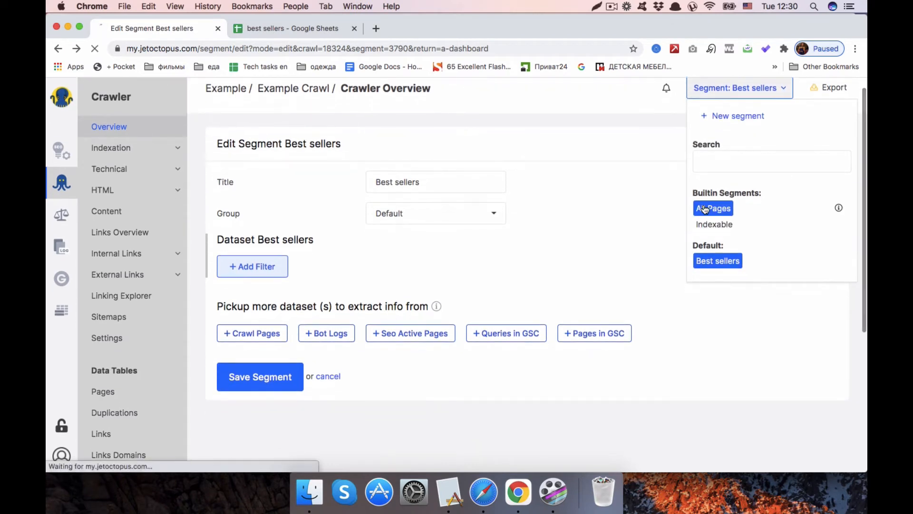
scroll(465, 217, "down", 1)
left_click(103, 392)
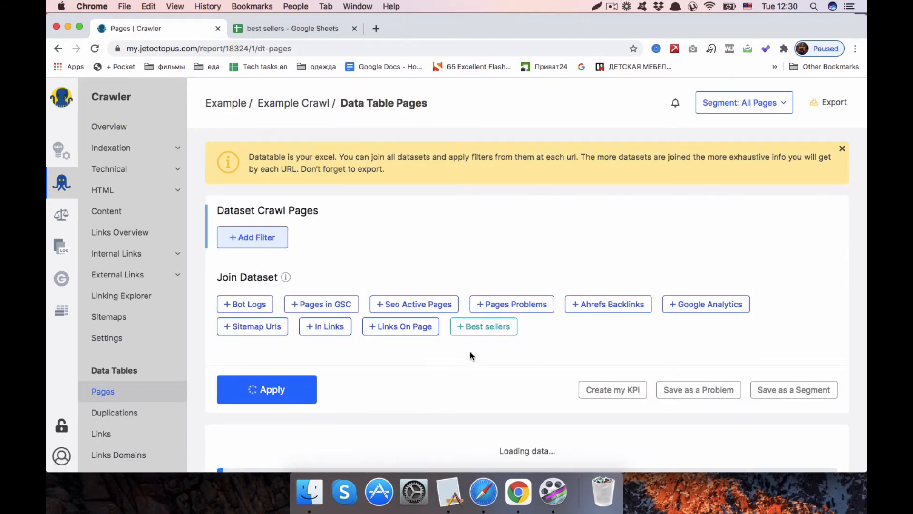
Step: Join the Best sellers dataset to the crawl pages with "Url is present in Best sellers", apply it and check the item count
left_click(476, 337)
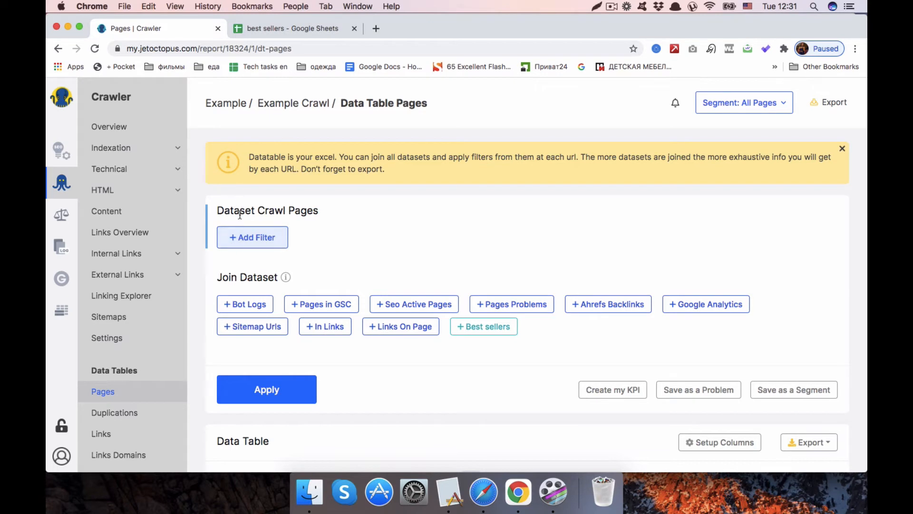
left_click(477, 327)
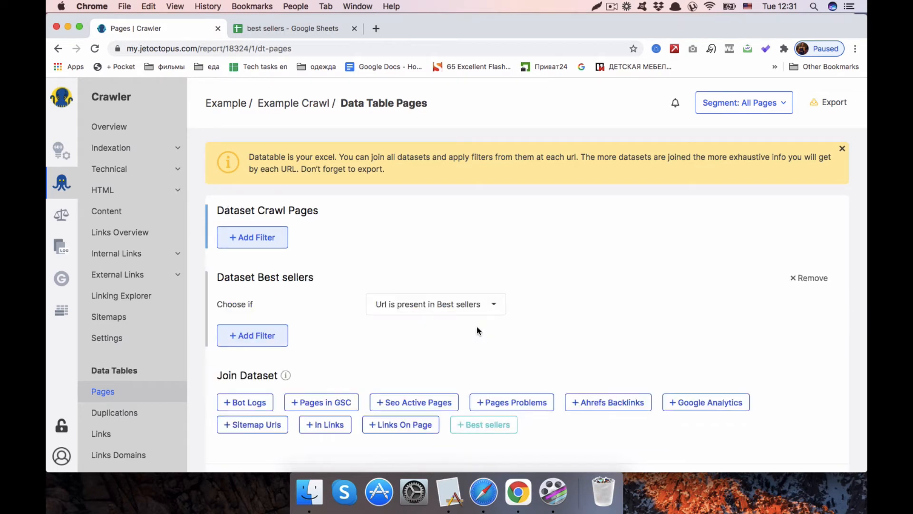
scroll(476, 326, "down", 2)
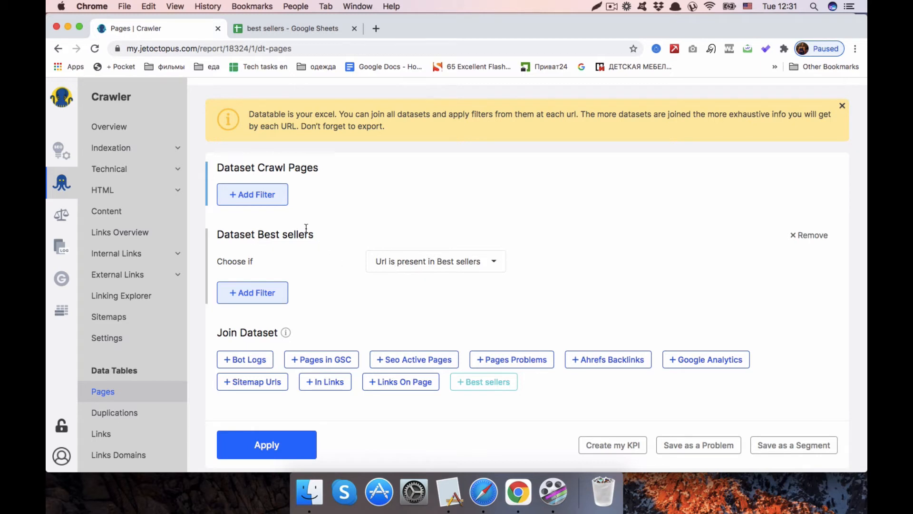
scroll(281, 229, "down", 2)
left_click(285, 392)
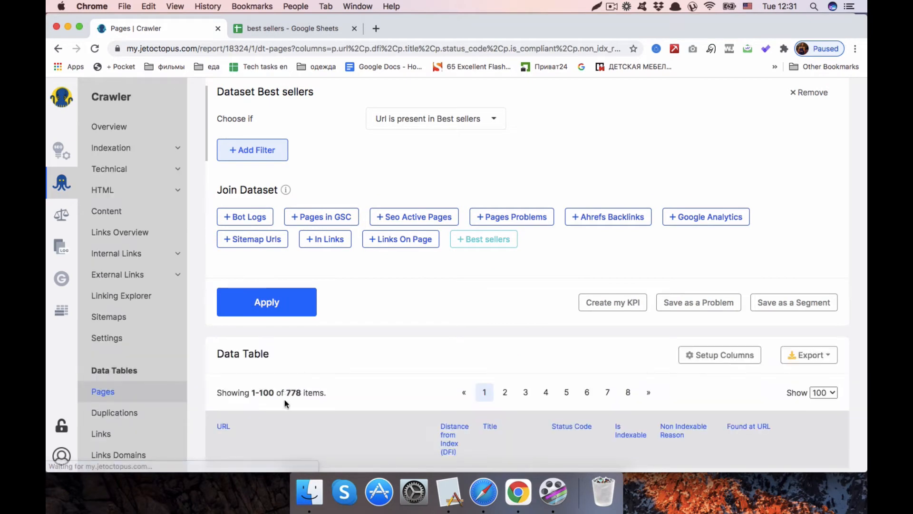
left_click_drag(286, 393, 305, 395)
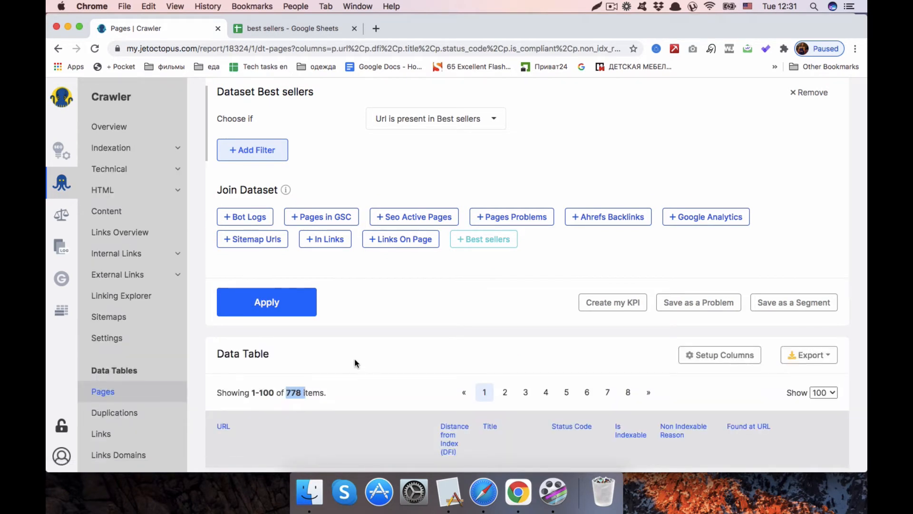
Step: Change the Best sellers condition to "Url is NOT present in Best sellers", apply it and check the item count
scroll(355, 363, "up", 5)
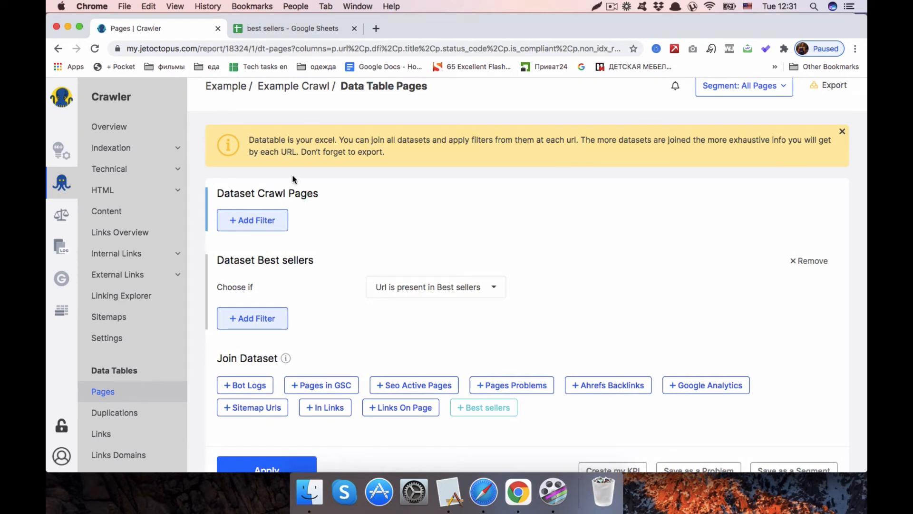
left_click(393, 290)
left_click(398, 326)
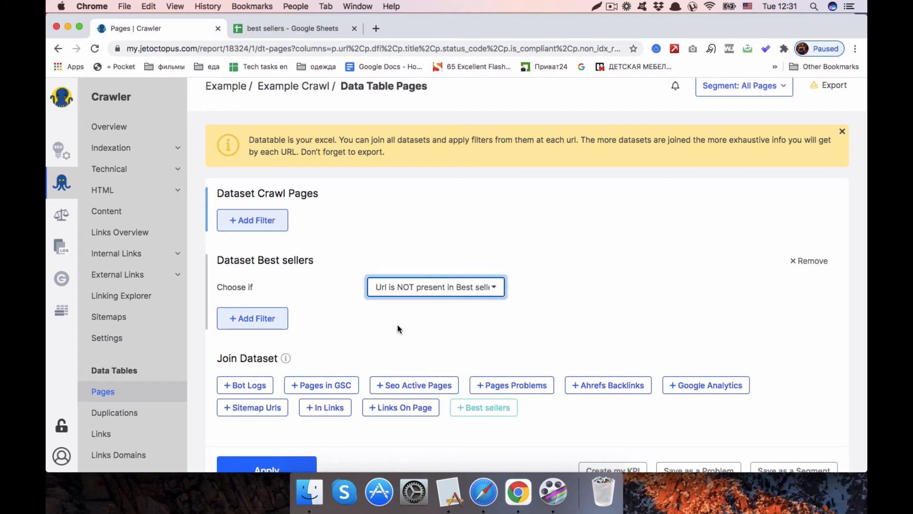
scroll(333, 309, "down", 2)
left_click(279, 365)
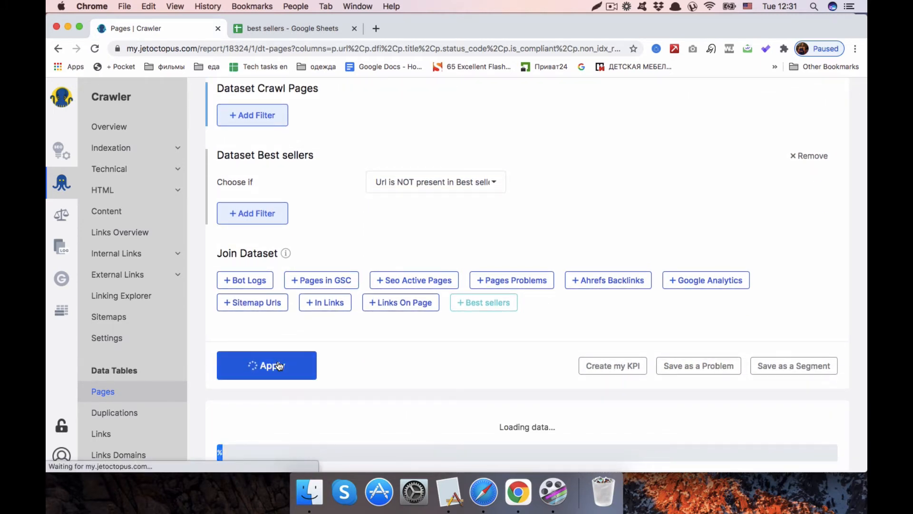
scroll(282, 359, "down", 3)
left_click_drag(342, 353, 284, 354)
scroll(464, 267, "up", 7)
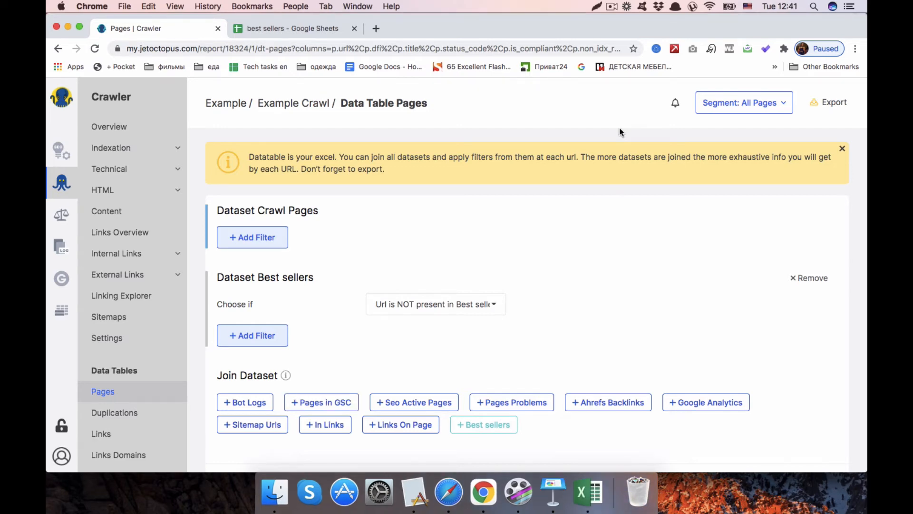
Step: Switch to the Keynote presentation and play it from the "2. Adding own data" slide
key("super+Tab")
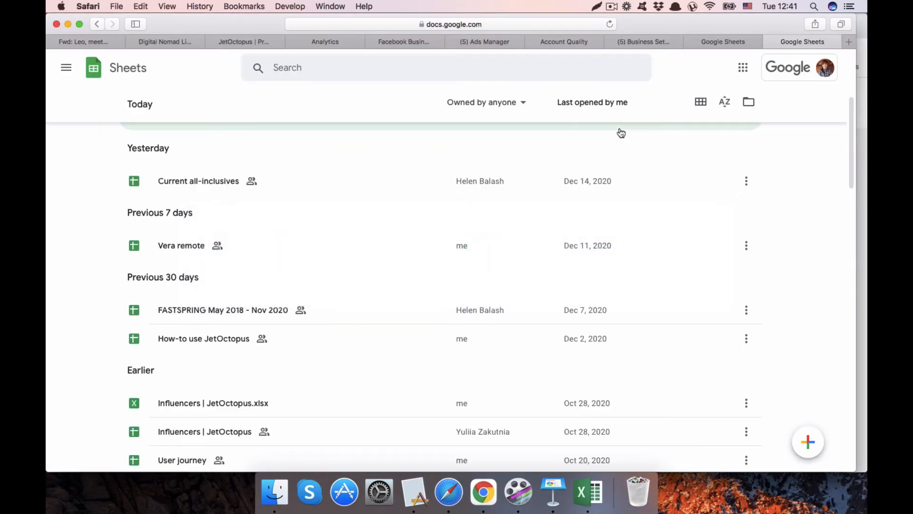
key("super+Tab")
key("super+Tab")
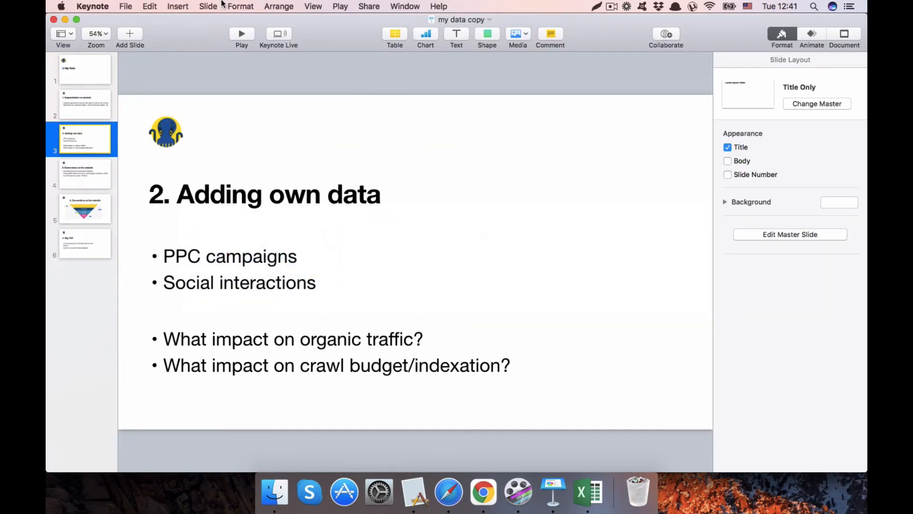
left_click(242, 34)
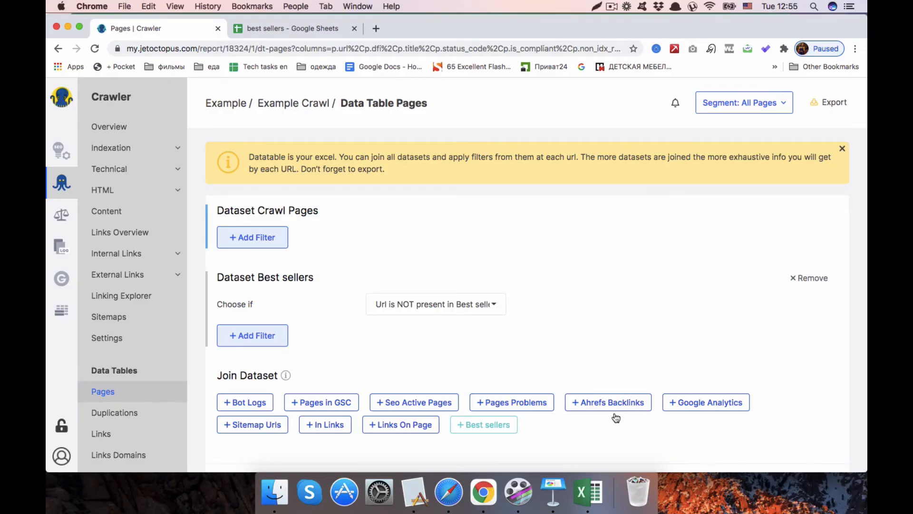
Step: Switch to Excel and look through the url, FB Likes and Tweets columns of the "amazon top pages likes" sheet
left_click(586, 495)
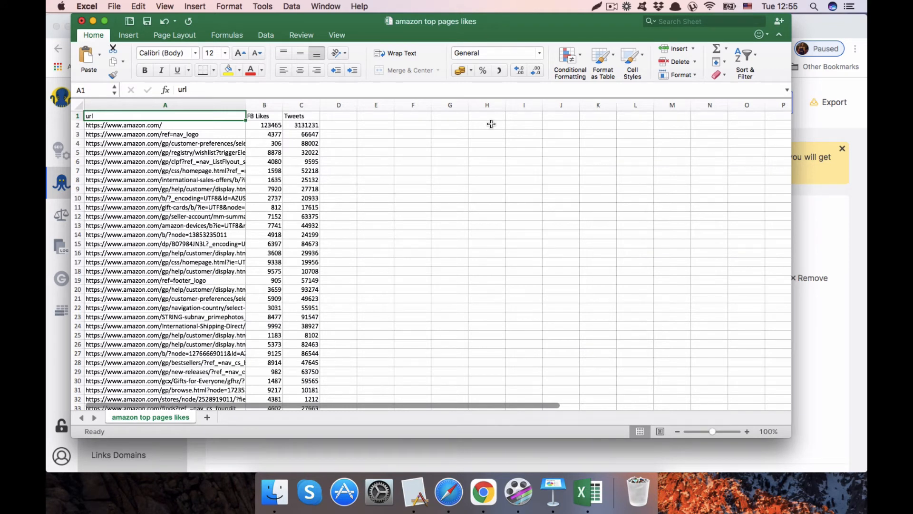
scroll(275, 167, "down", 14)
scroll(275, 167, "down", 5)
scroll(275, 168, "up", 20)
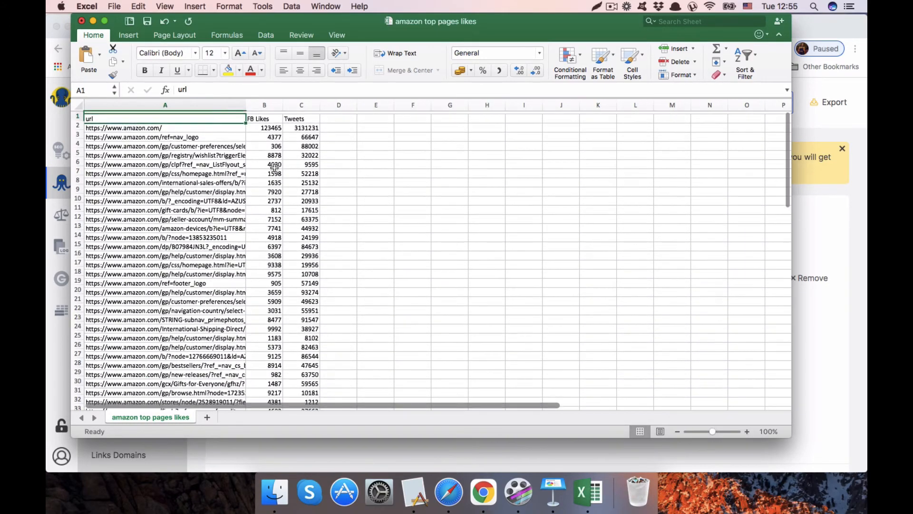
Step: Switch back to Chrome, upload the "amazon top pages likes" file from Finder to My Data and load it with the detected column types
key("super+Tab")
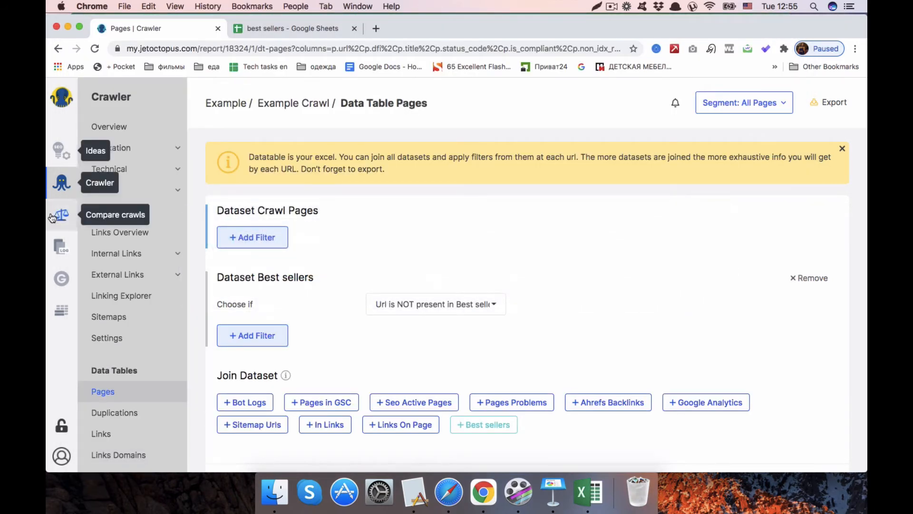
left_click(61, 310)
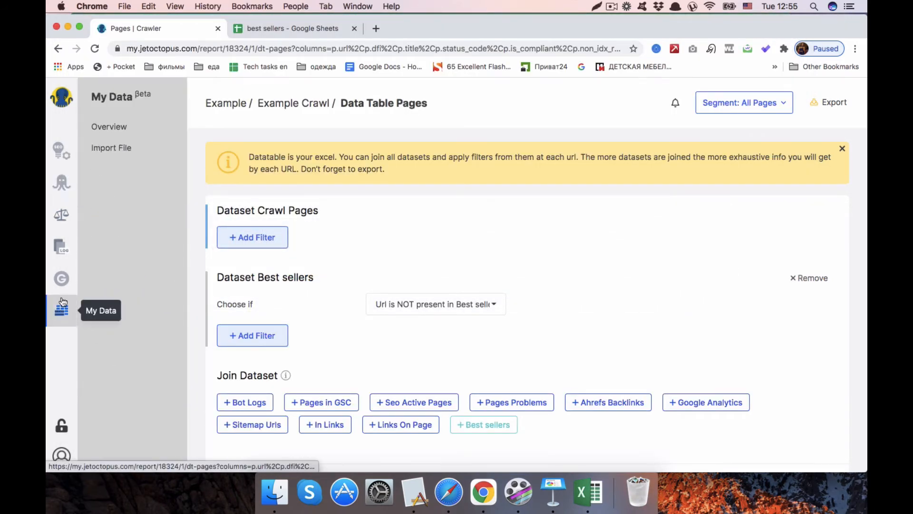
left_click(112, 149)
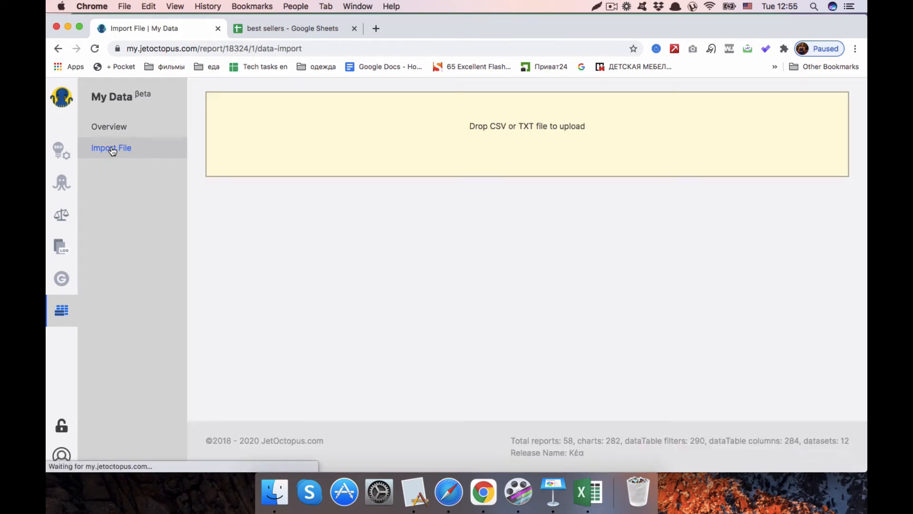
key("super+Tab")
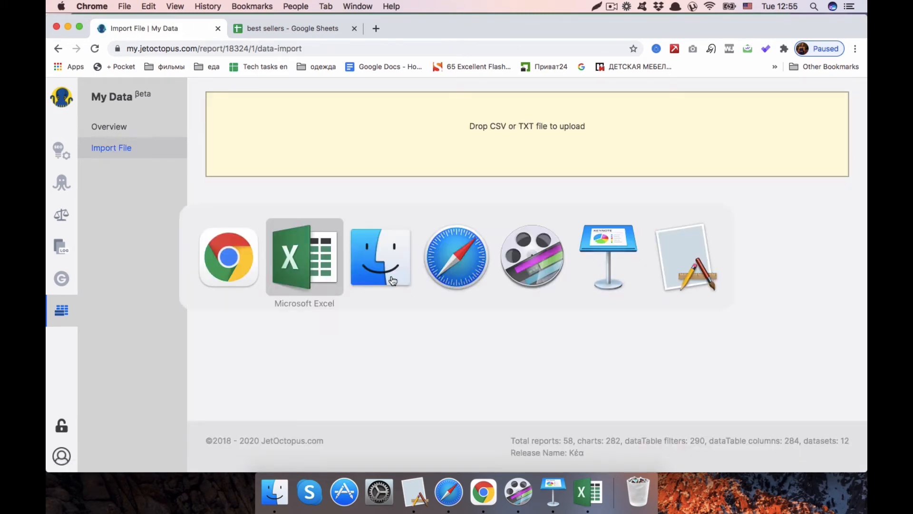
left_click(393, 281)
left_click_drag(536, 52, 770, 128)
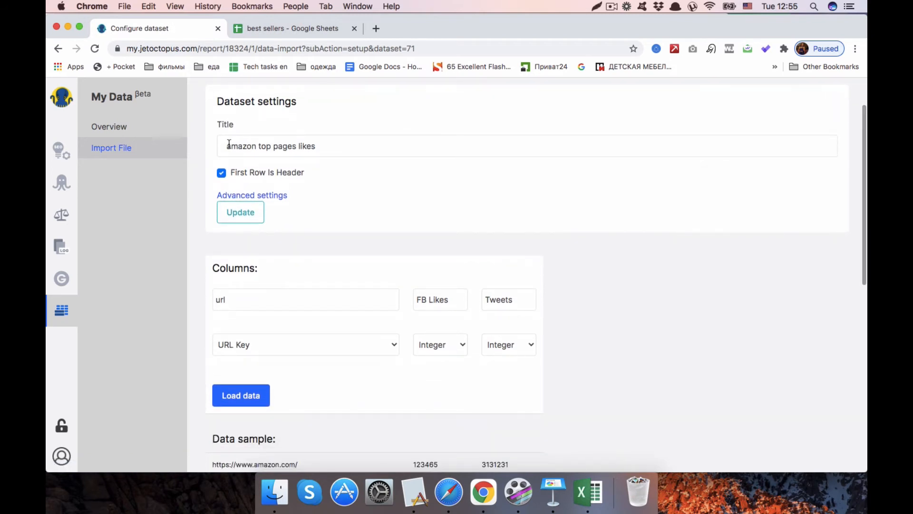
scroll(326, 149, "down", 3)
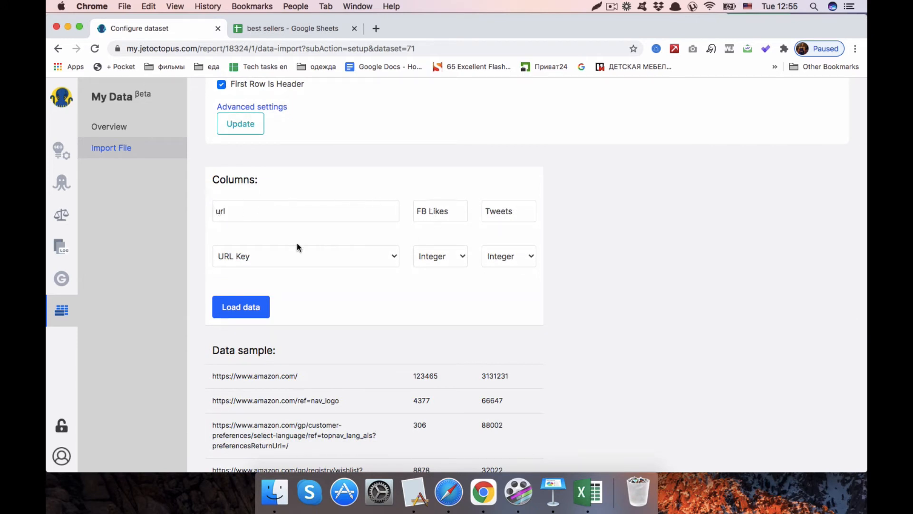
left_click(235, 309)
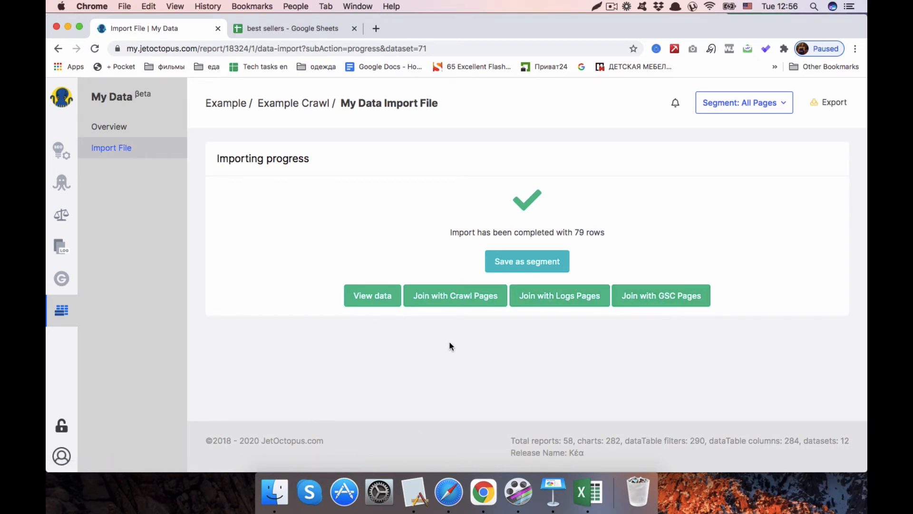
Step: Join the imported amazon top pages likes dataset with the crawl pages, apply it and check the item count
left_click(454, 297)
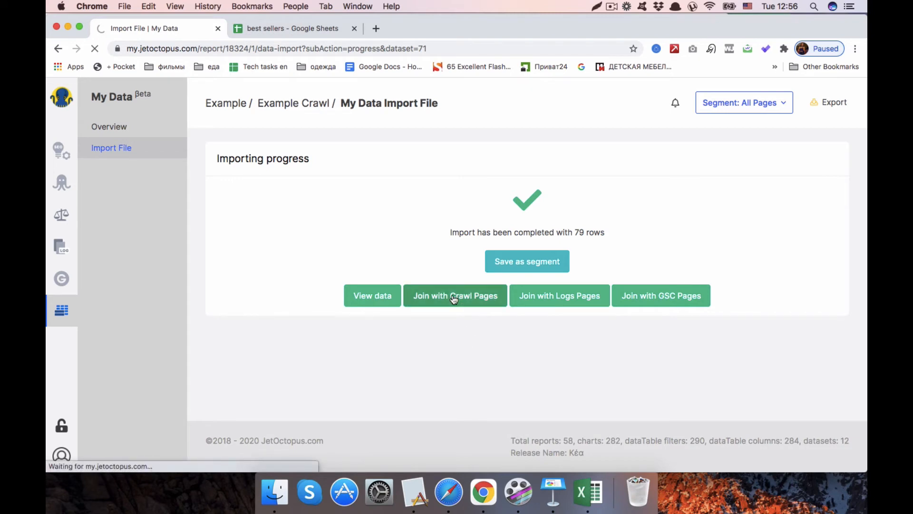
scroll(461, 243, "down", 1)
scroll(461, 243, "down", 4)
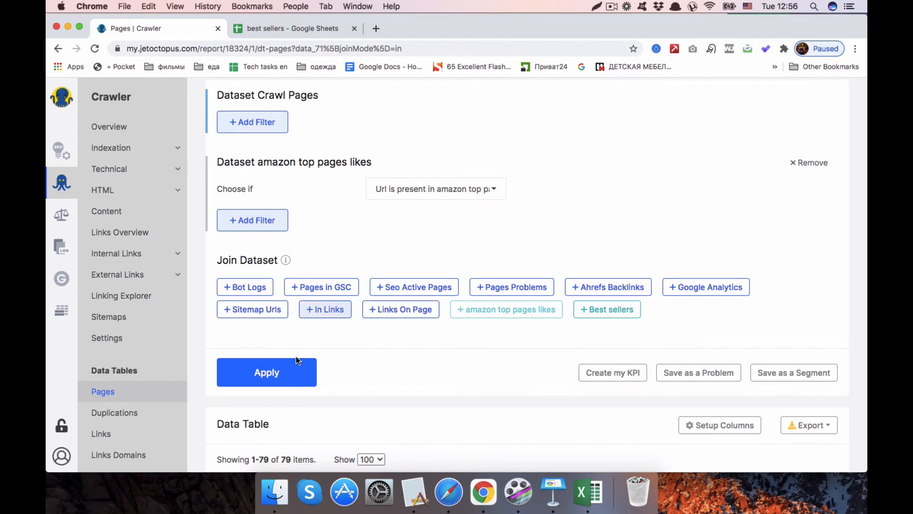
left_click(267, 371)
scroll(635, 195, "down", 3)
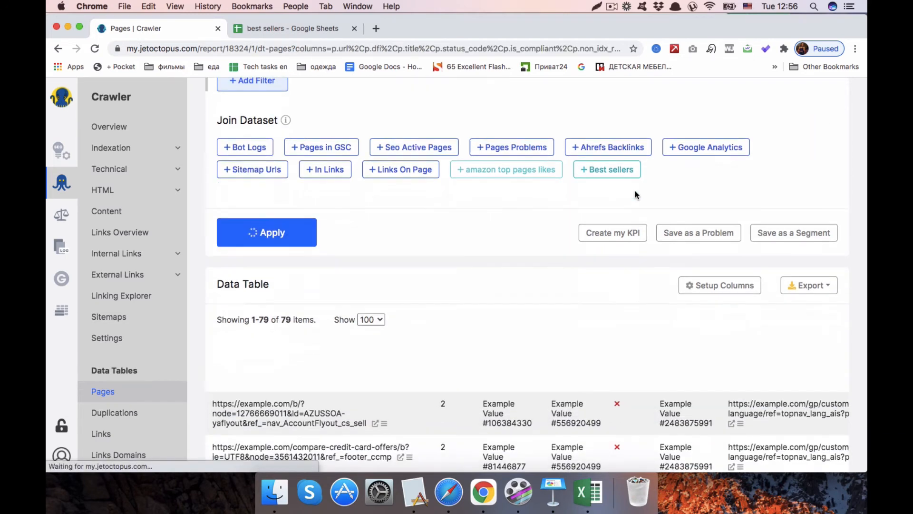
left_click_drag(281, 318, 295, 318)
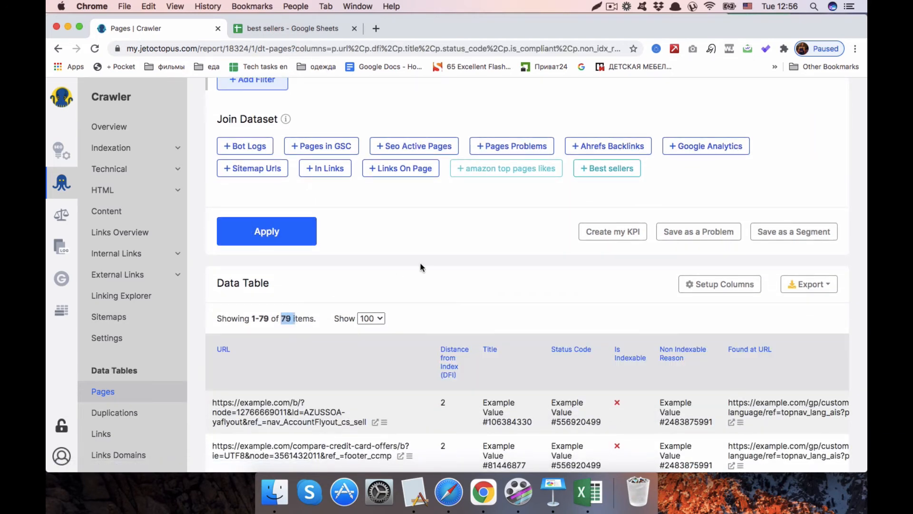
Step: Add the FB Likes and Tweets columns from amazon top pages likes to the data table and check their values
scroll(413, 268, "down", 3)
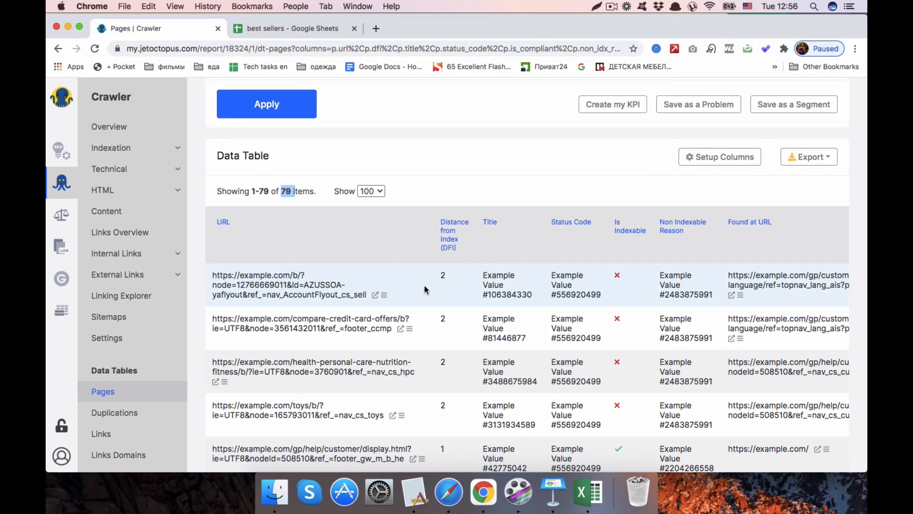
scroll(712, 198, "up", 1)
left_click(729, 220)
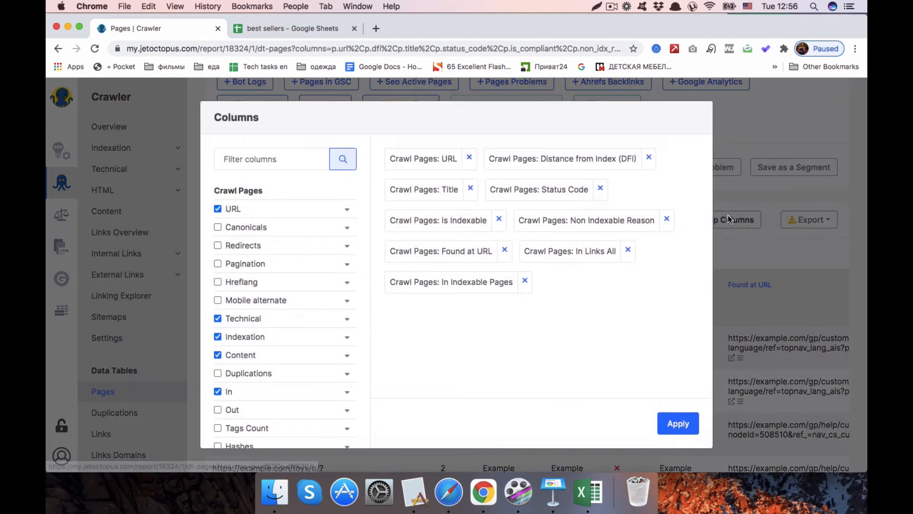
scroll(311, 268, "down", 3)
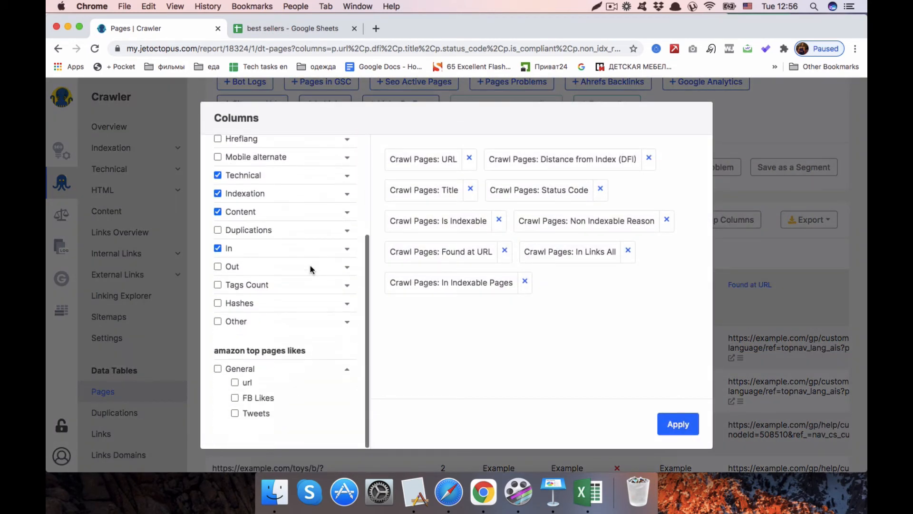
left_click(236, 397)
left_click(235, 412)
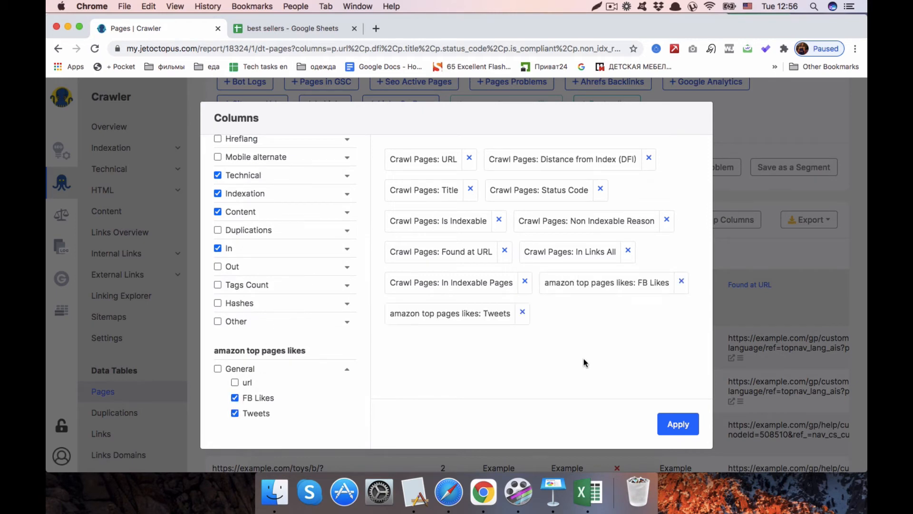
left_click(679, 425)
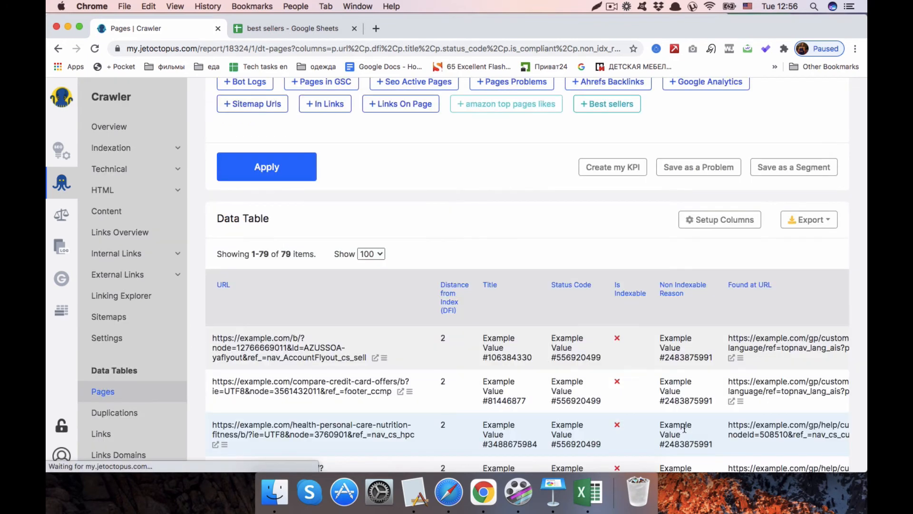
scroll(684, 427, "down", 3)
scroll(758, 412, "right", 5)
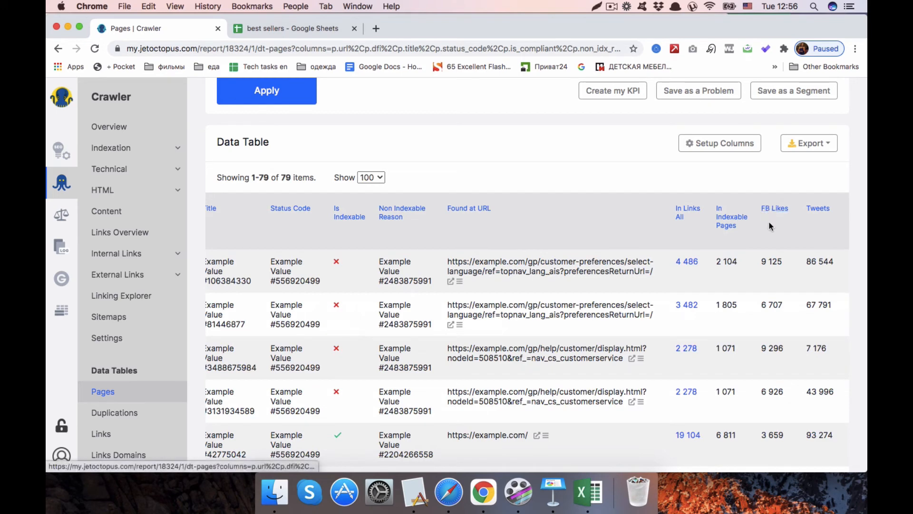
left_click_drag(761, 260, 859, 267)
left_click(814, 261)
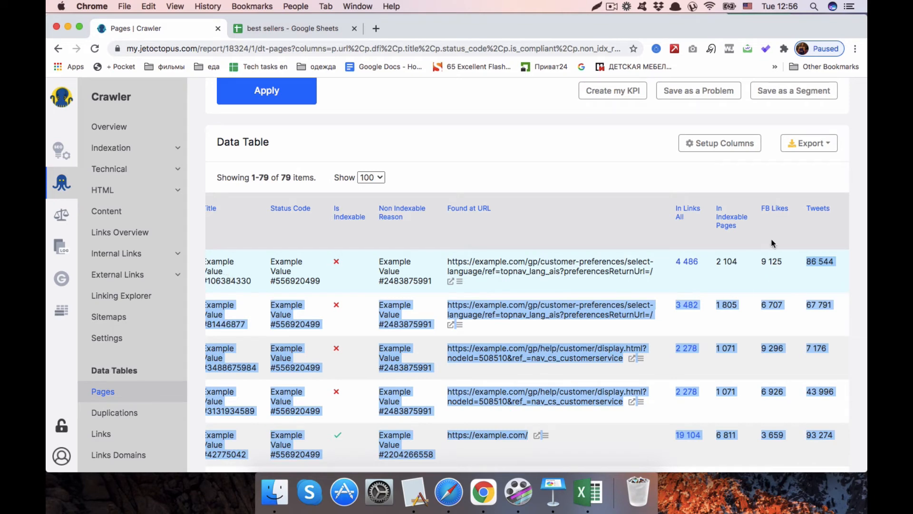
Step: Sort the data table by FB Likes in descending order and look over the sorted rows
left_click(773, 193)
left_click(777, 212)
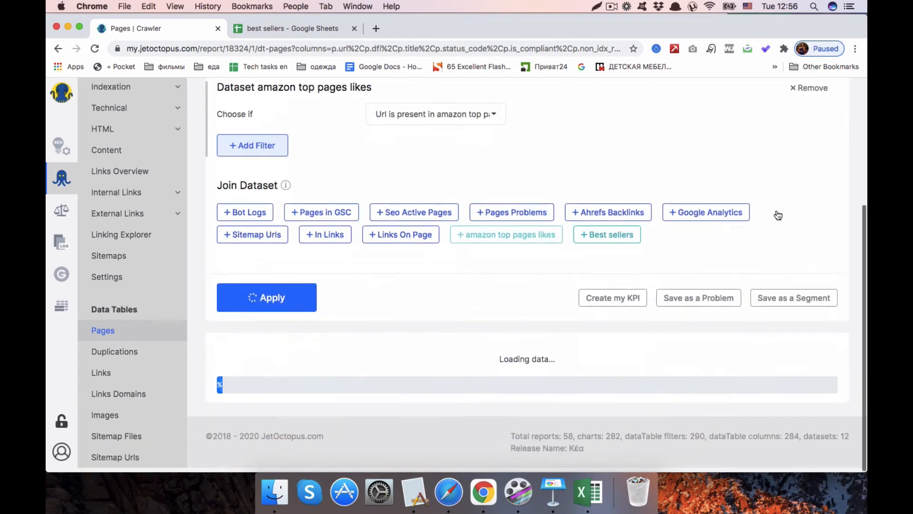
scroll(778, 215, "down", 10)
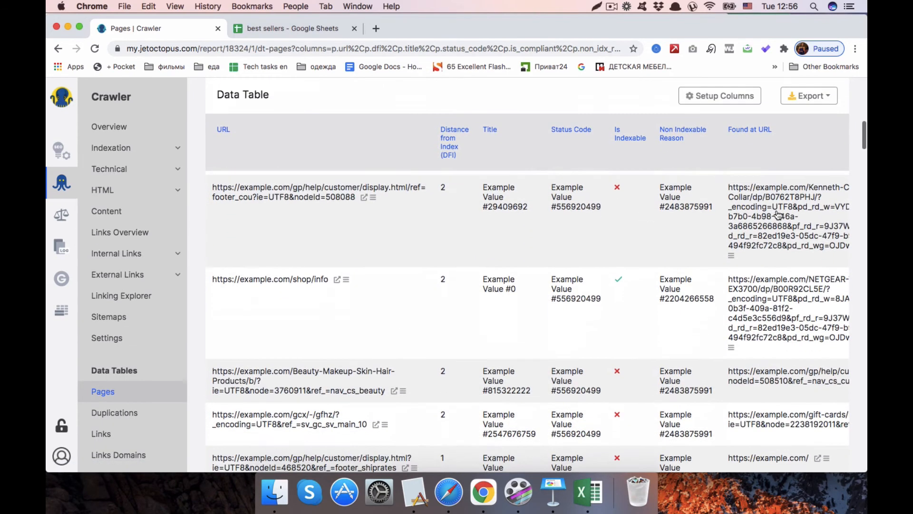
scroll(778, 215, "right", 5)
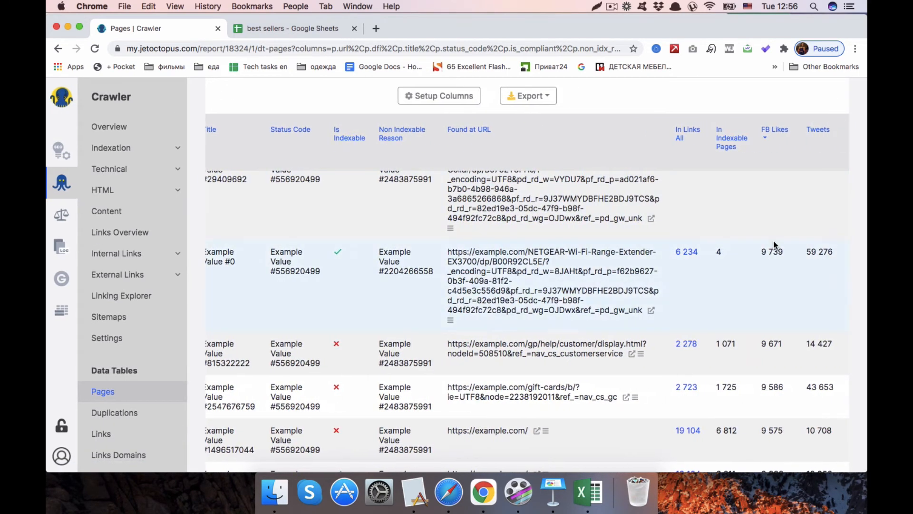
Step: Reverse the FB Likes sorting to ascending order and inspect the pages with the fewest likes
left_click(775, 132)
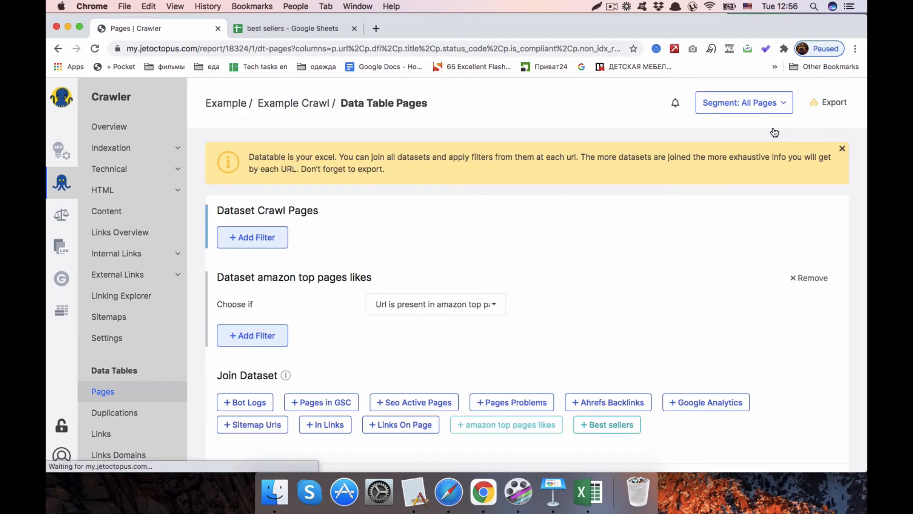
scroll(766, 336, "down", 5)
scroll(766, 337, "down", 3)
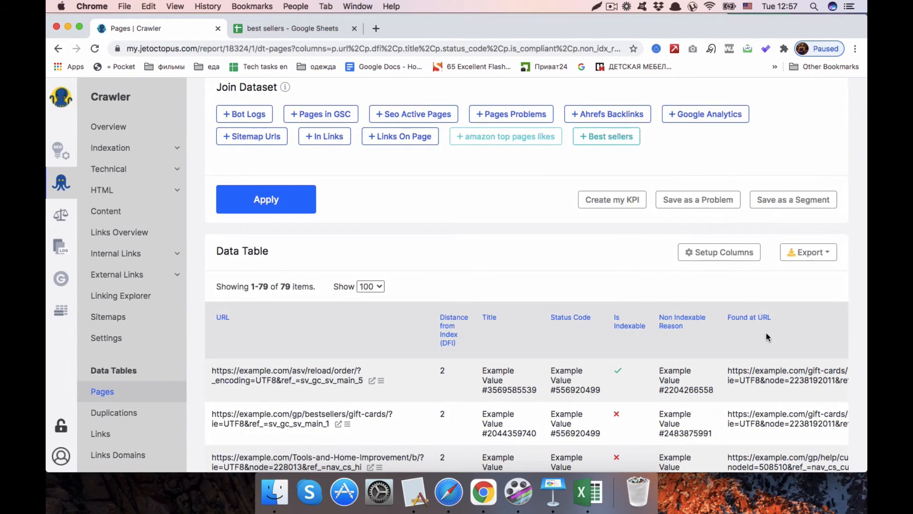
scroll(765, 347, "right", 6)
scroll(766, 360, "right", 2)
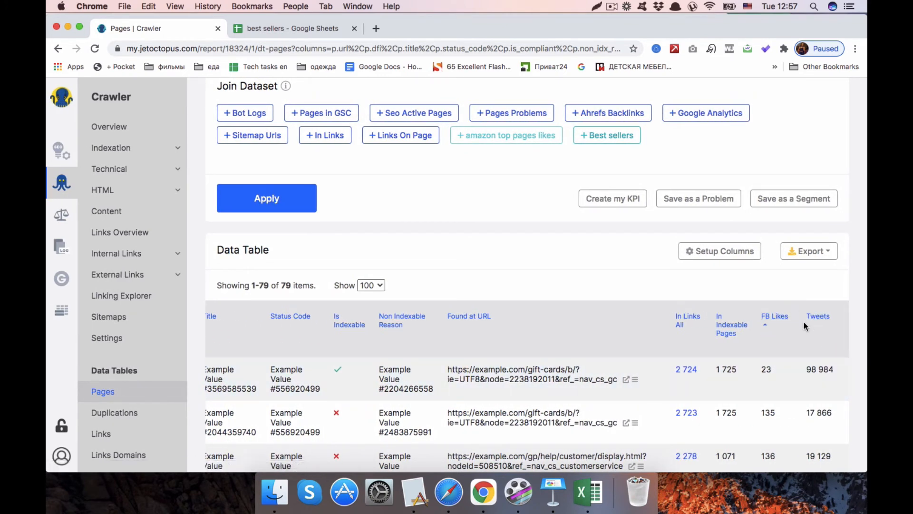
scroll(803, 322, "down", 1)
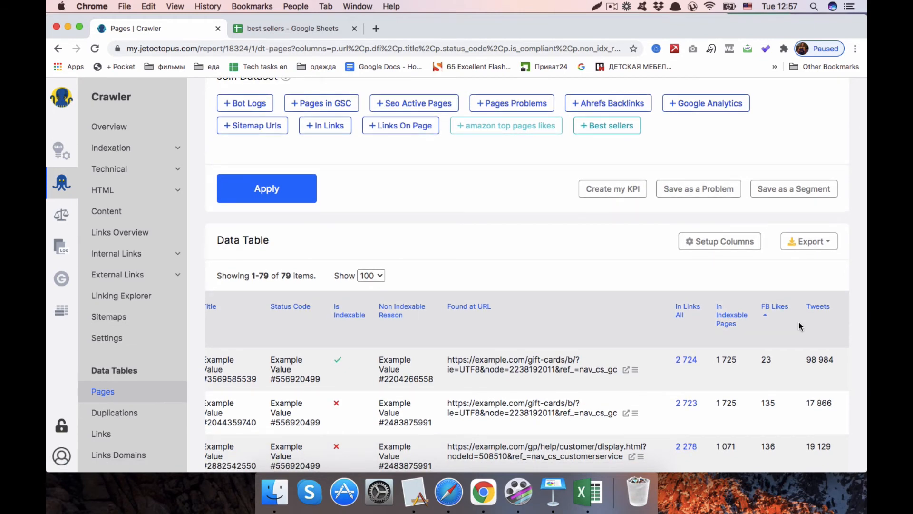
Step: Filter the amazon top pages likes dataset to FB Likes less than 100 and apply the filter to the data table
scroll(547, 371, "up", 5)
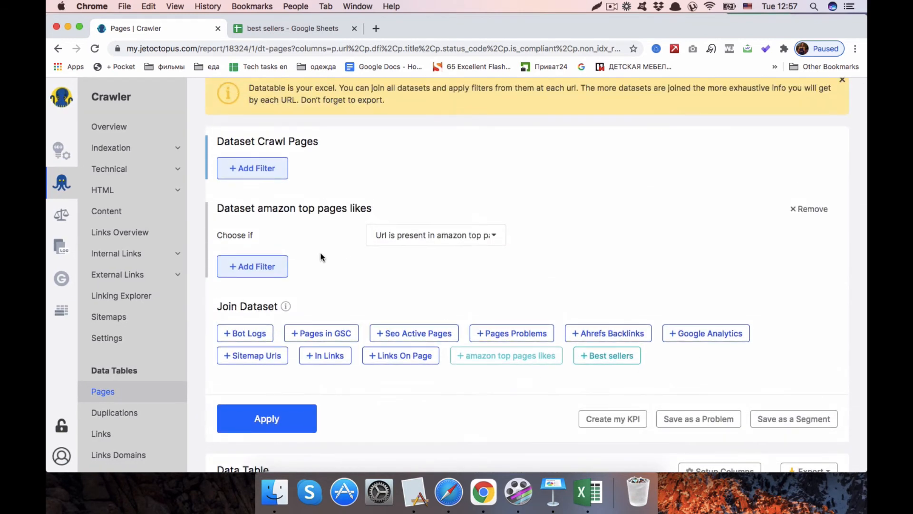
left_click(265, 265)
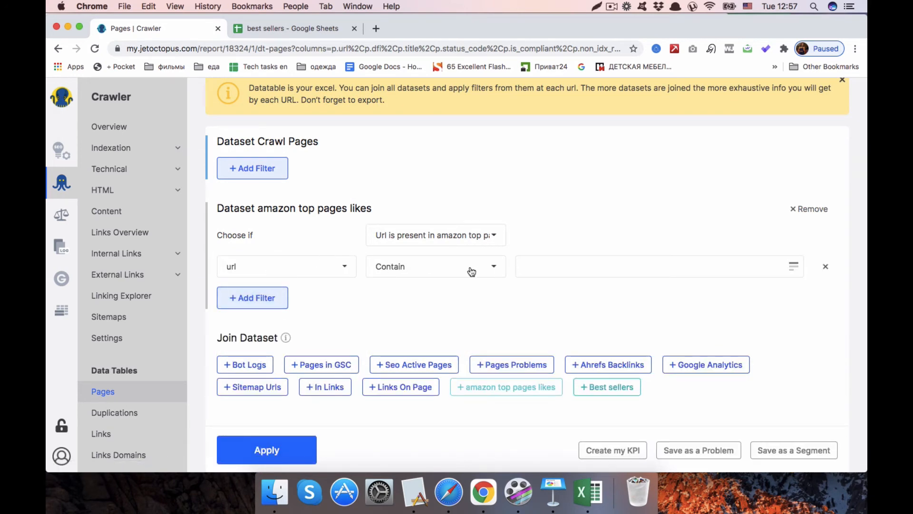
left_click(330, 270)
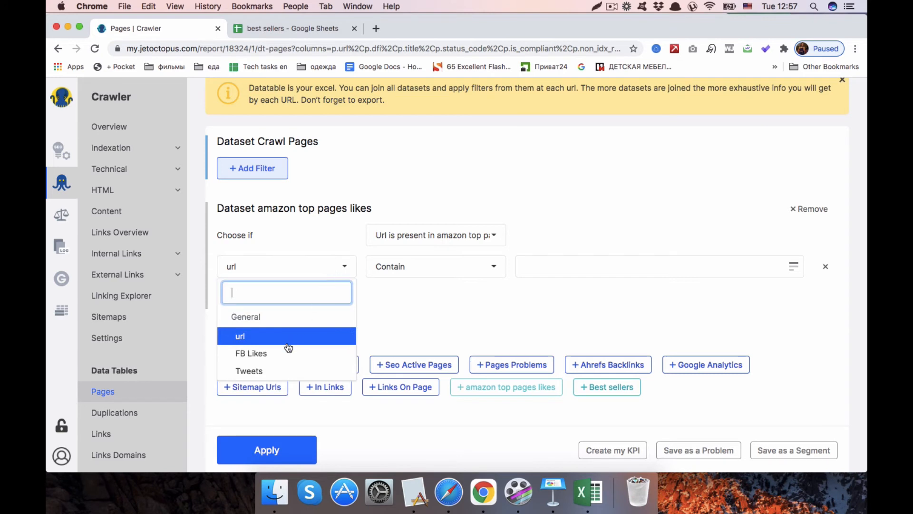
left_click(273, 352)
left_click(482, 277)
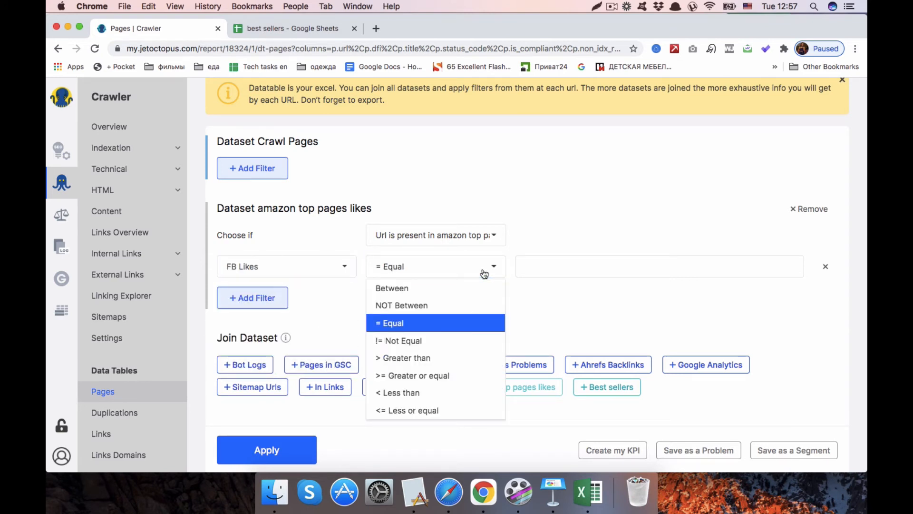
left_click(402, 393)
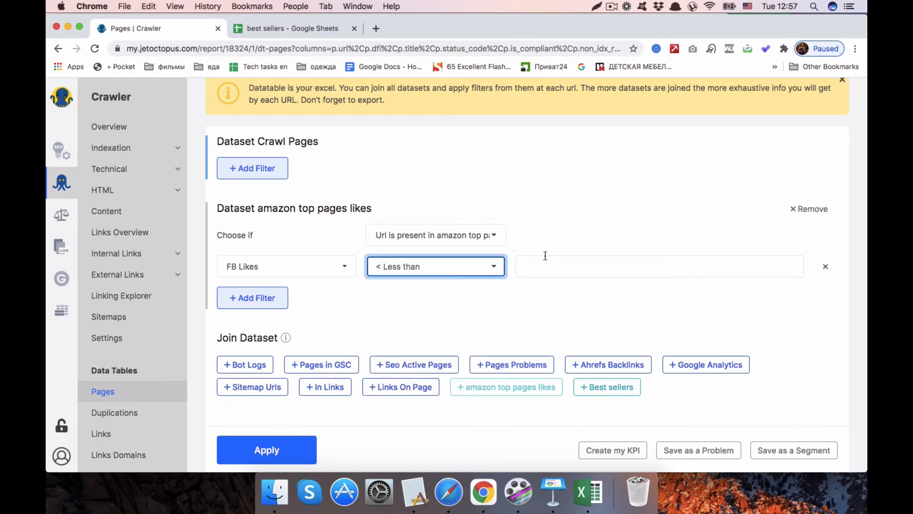
left_click(545, 271)
type("100")
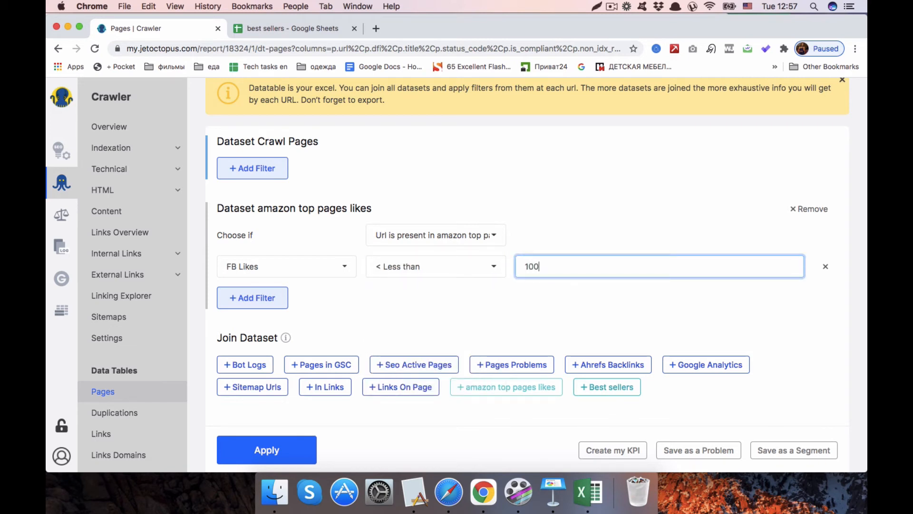
scroll(406, 336, "down", 3)
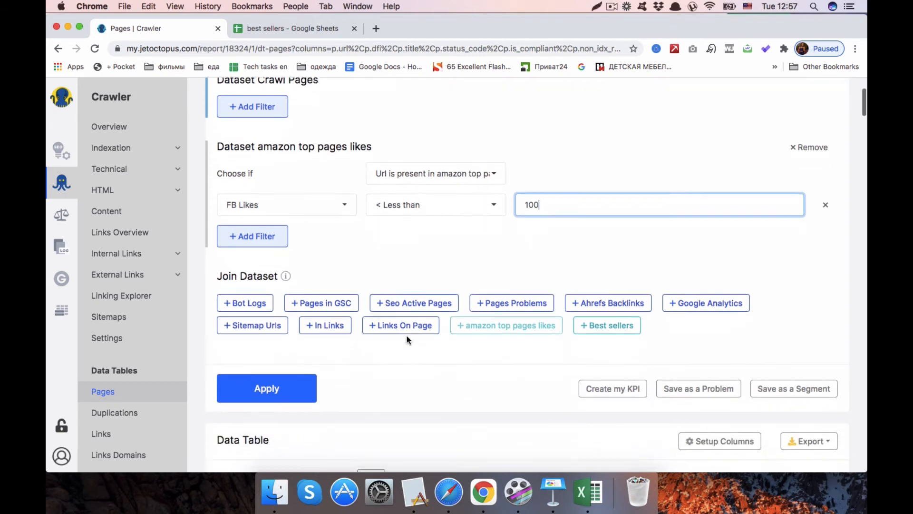
left_click(278, 380)
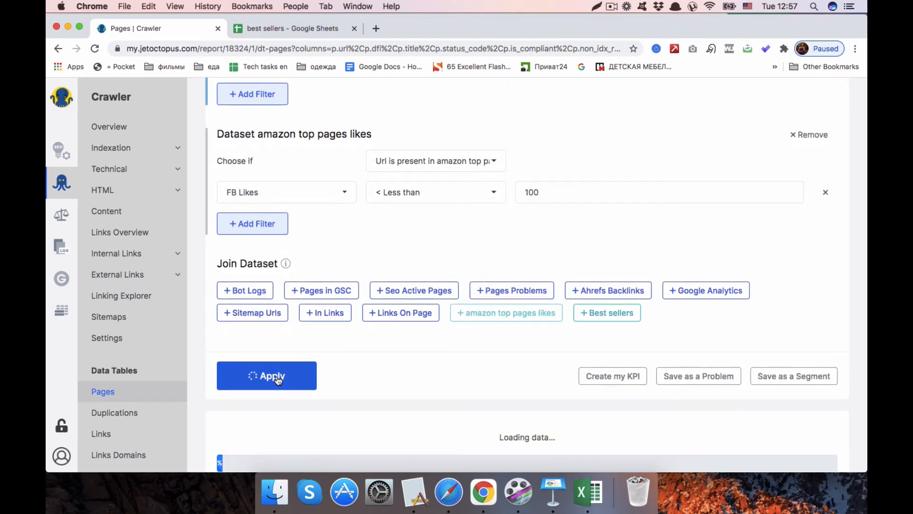
Step: Examine the filtered table's item count, internal link columns, FB Likes and Tweets values
scroll(416, 376, "down", 3)
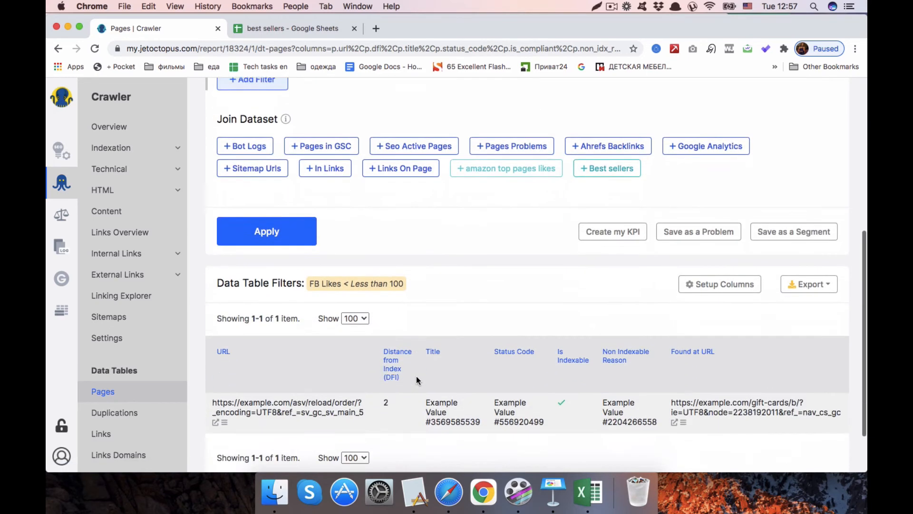
left_click_drag(277, 311, 286, 311)
scroll(541, 399, "down", 1)
scroll(693, 358, "right", 5)
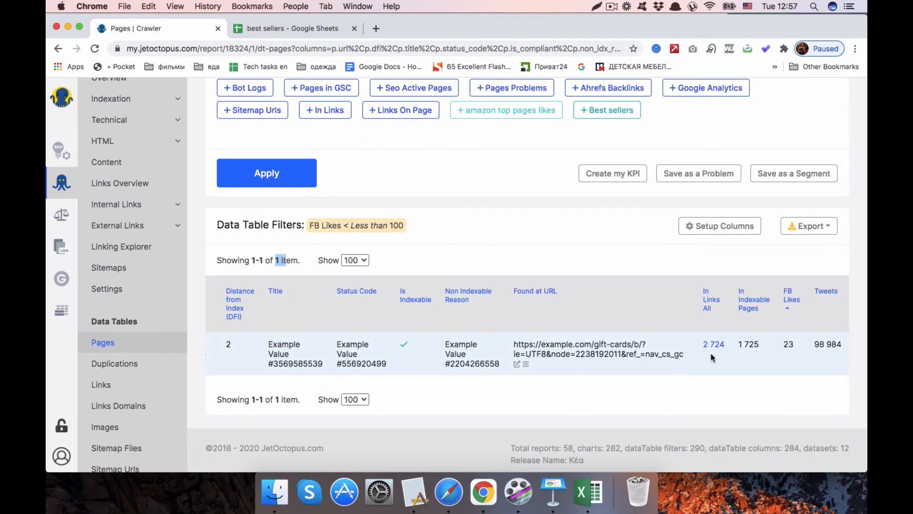
left_click(784, 342)
scroll(783, 351, "left", 5)
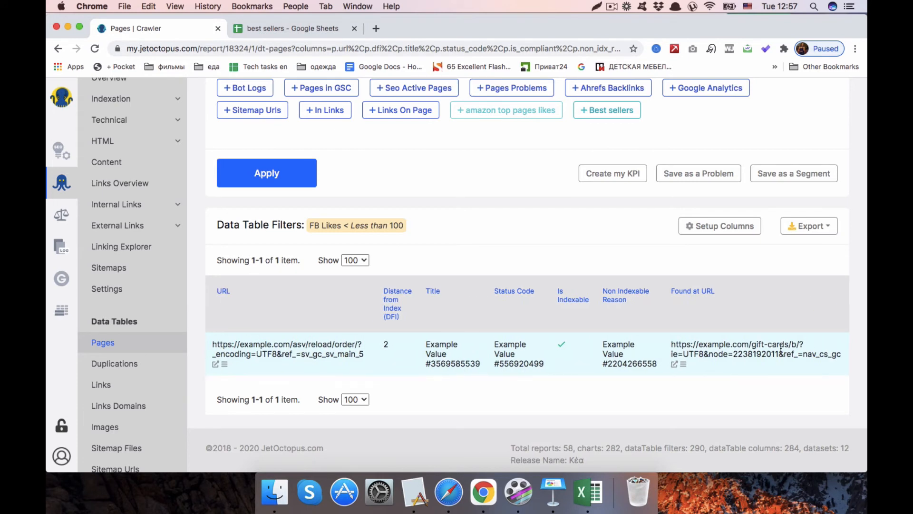
Step: Look through the fields available for filtering in the amazon top pages likes dataset
scroll(727, 282, "up", 4)
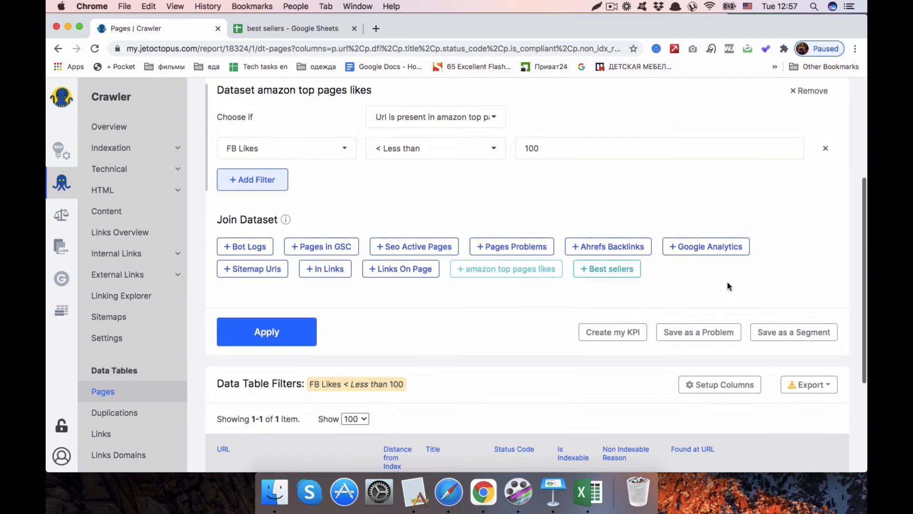
scroll(727, 282, "up", 1)
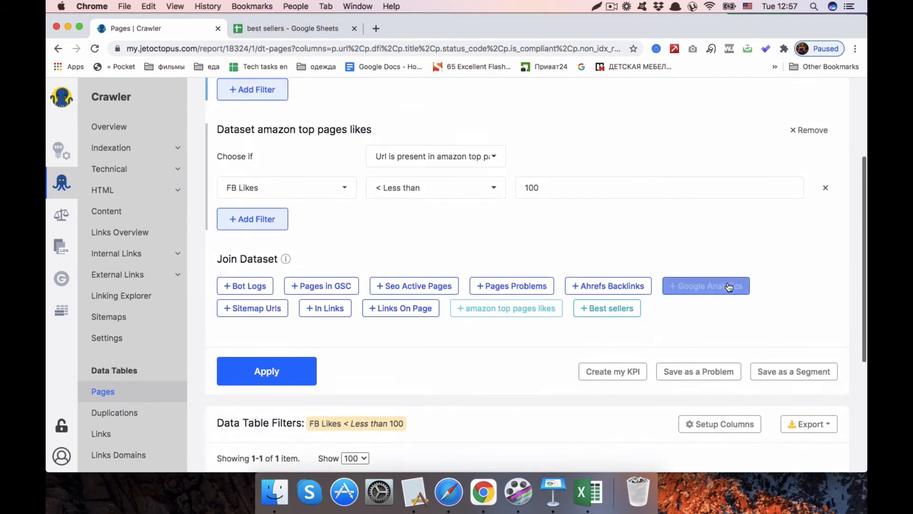
left_click(344, 189)
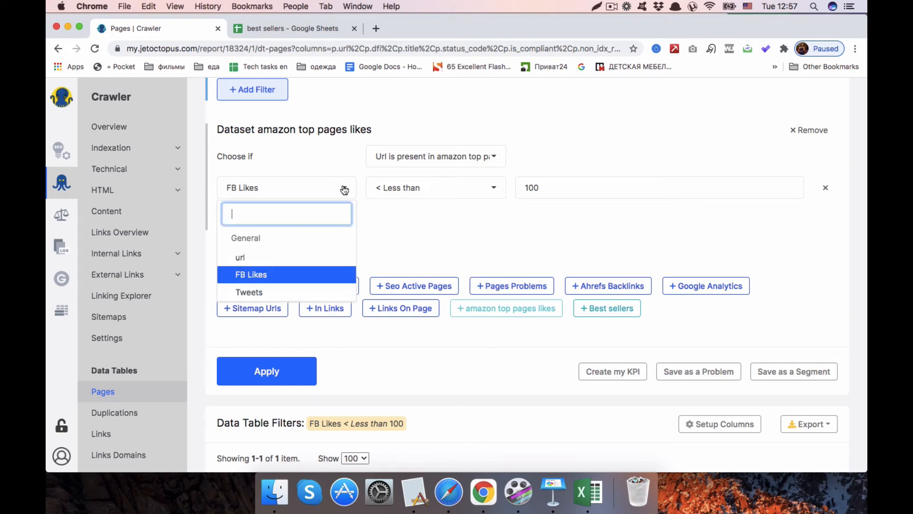
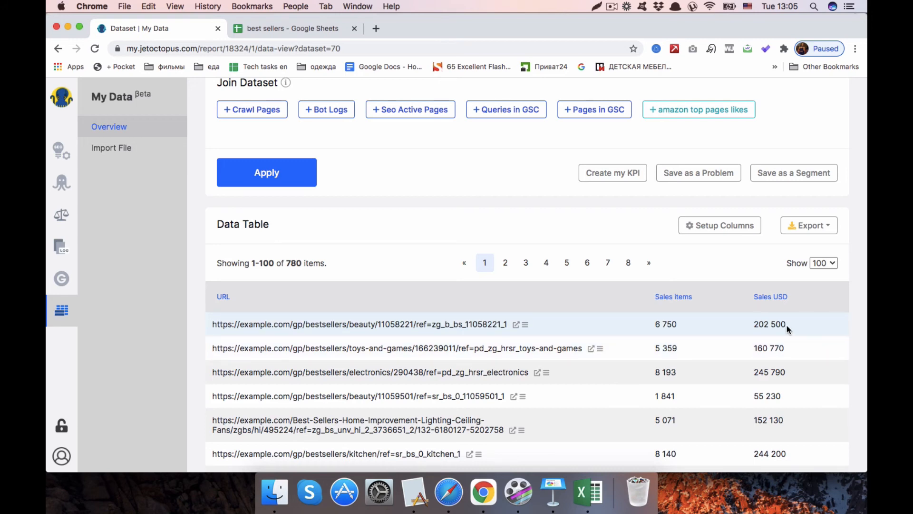
scroll(787, 328, "down", 5)
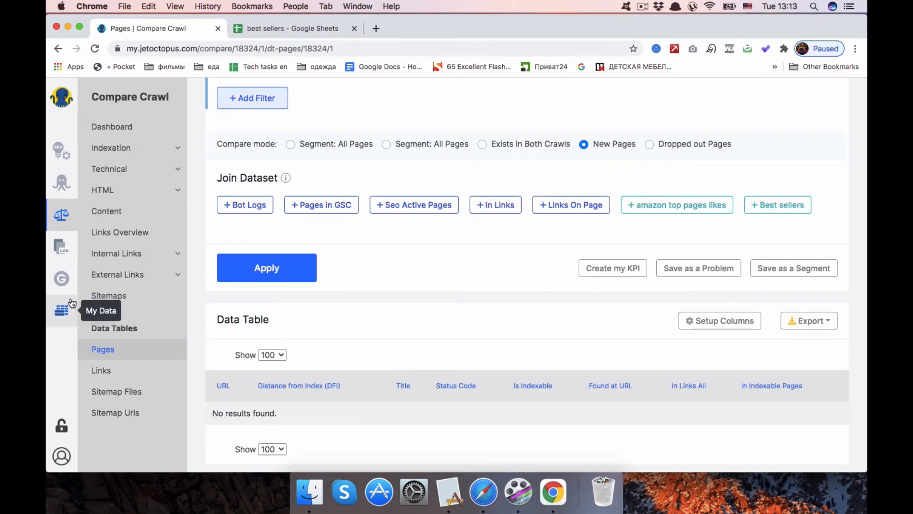
Step: Upload the amazon.com-backlinks CSV file from the amazon folder as a new dataset in My Data
left_click(63, 299)
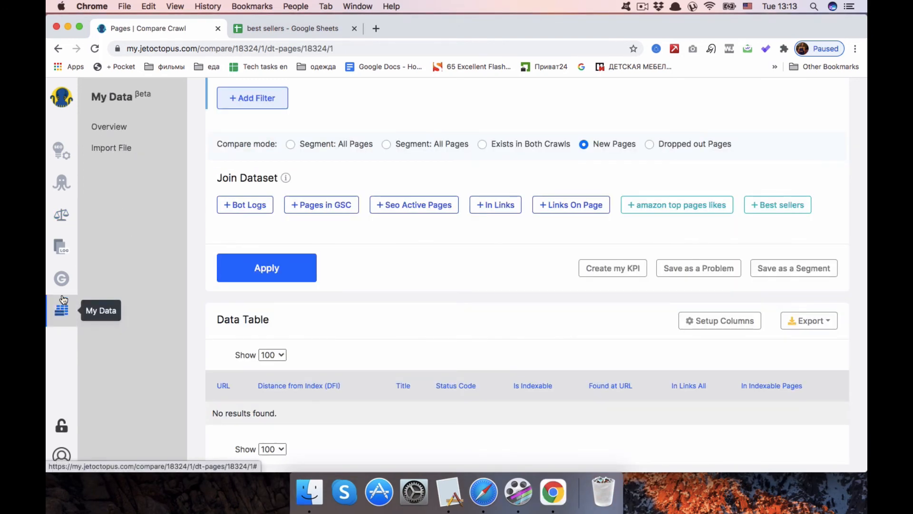
left_click(94, 157)
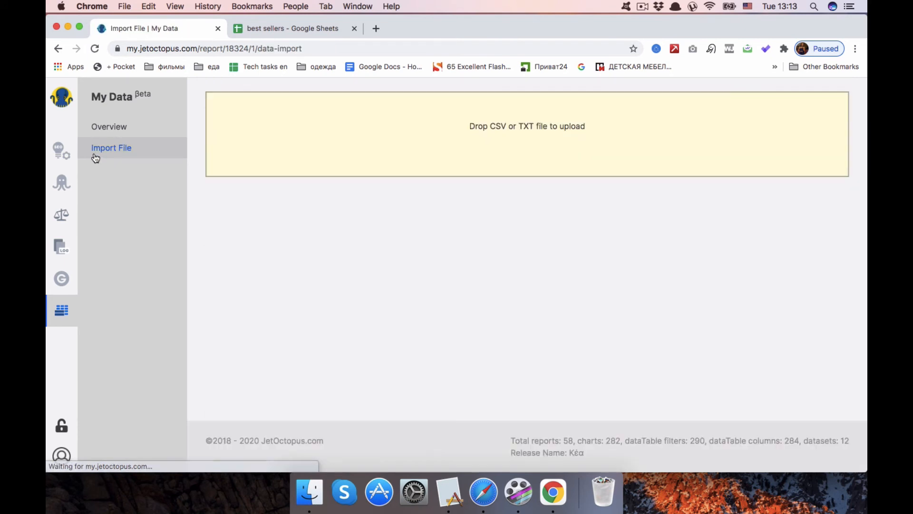
left_click(310, 492)
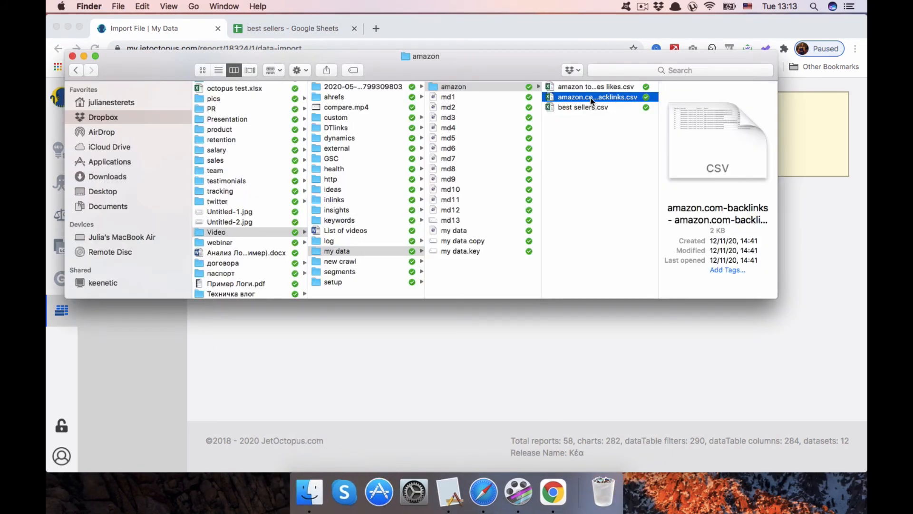
left_click_drag(589, 98, 818, 129)
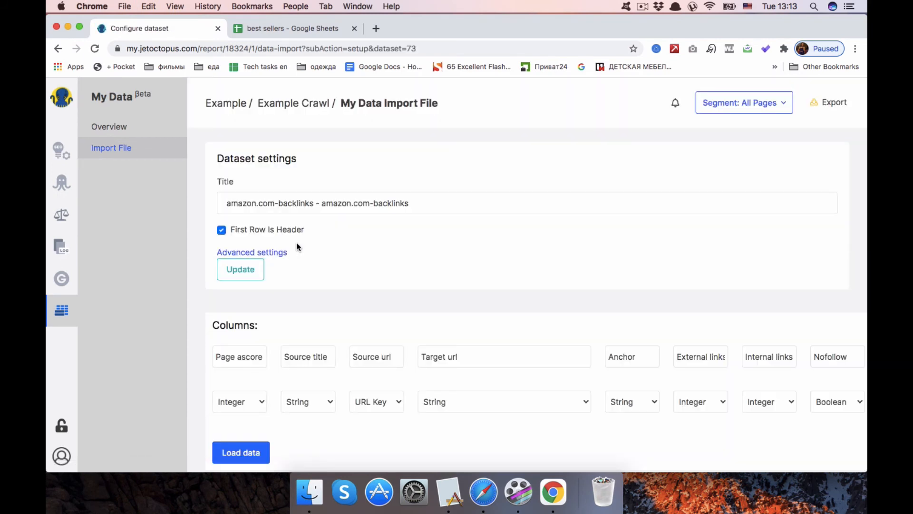
Step: Title the new dataset "Backlinks from SEMrush"
left_click_drag(379, 205, 220, 196)
type("B")
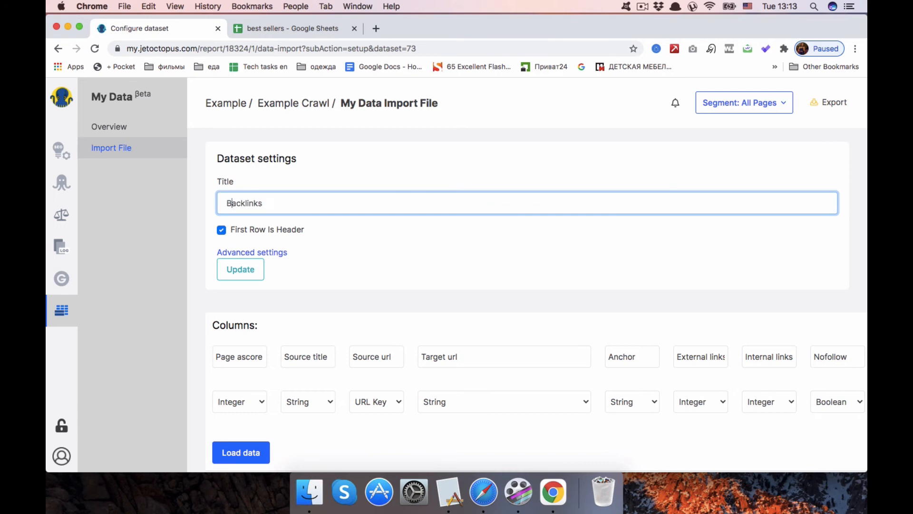
left_click(270, 205)
type("from SEMrush")
Step: Review the imported backlinks dataset's column names, column types and data sample
scroll(523, 285, "down", 2)
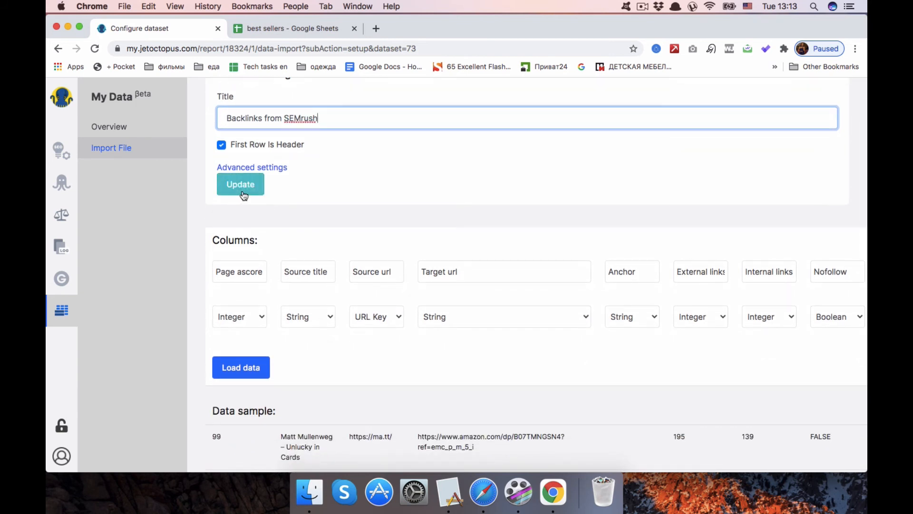
scroll(243, 195, "down", 2)
scroll(445, 201, "right", 3)
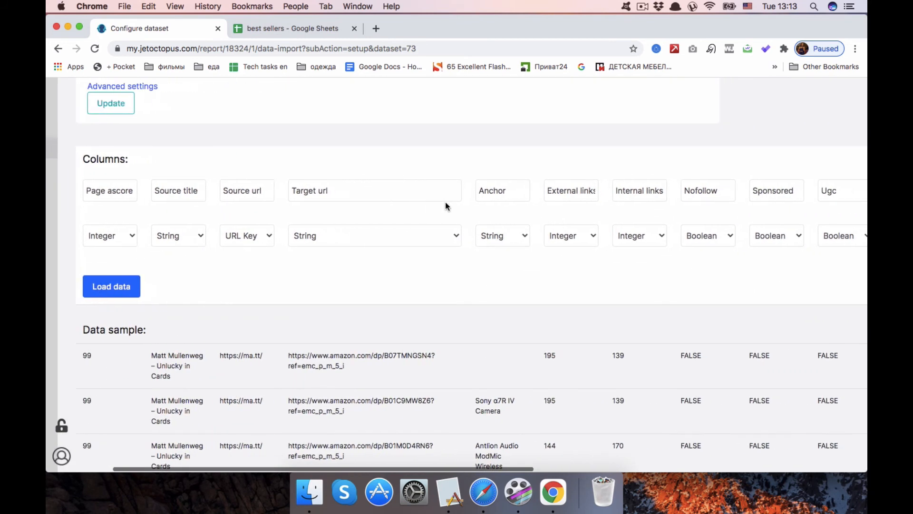
scroll(446, 202, "left", 5)
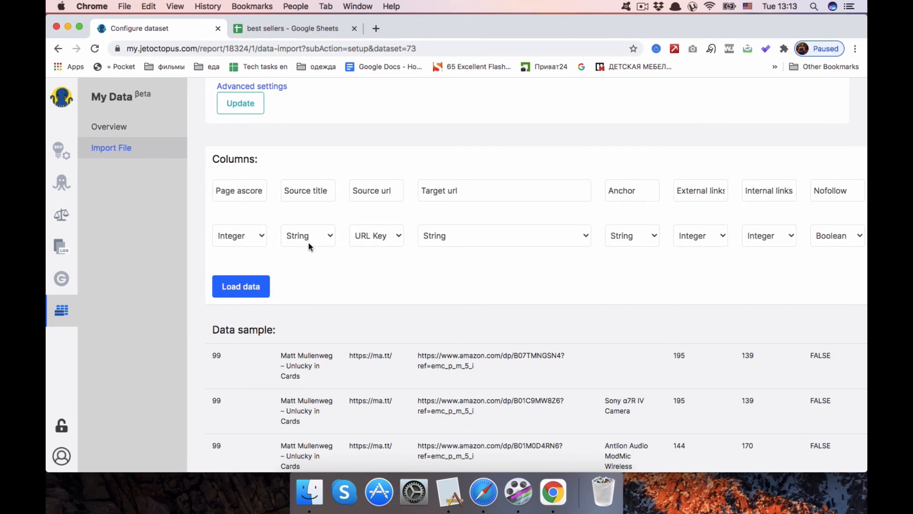
Step: Open the amazon.com-backlinks CSV file in Excel and compare its Source url and Target url columns
key("super+Tab")
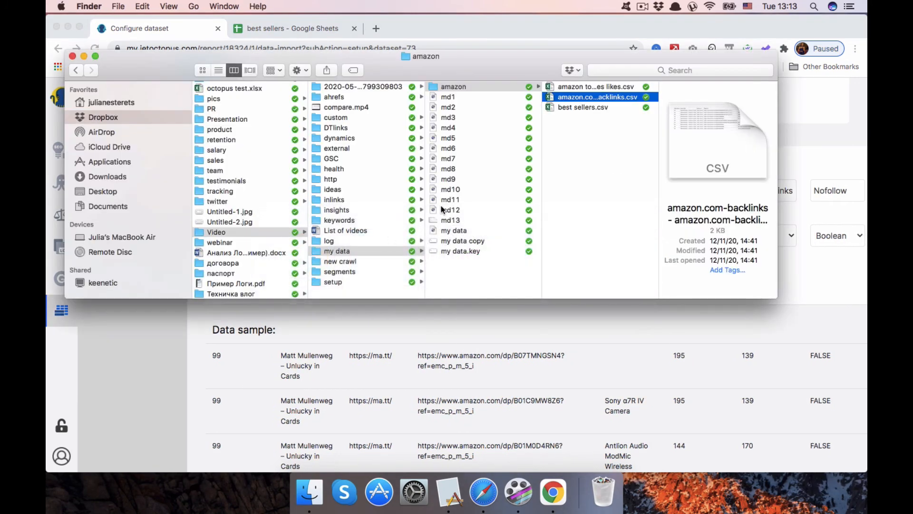
double_click(571, 96)
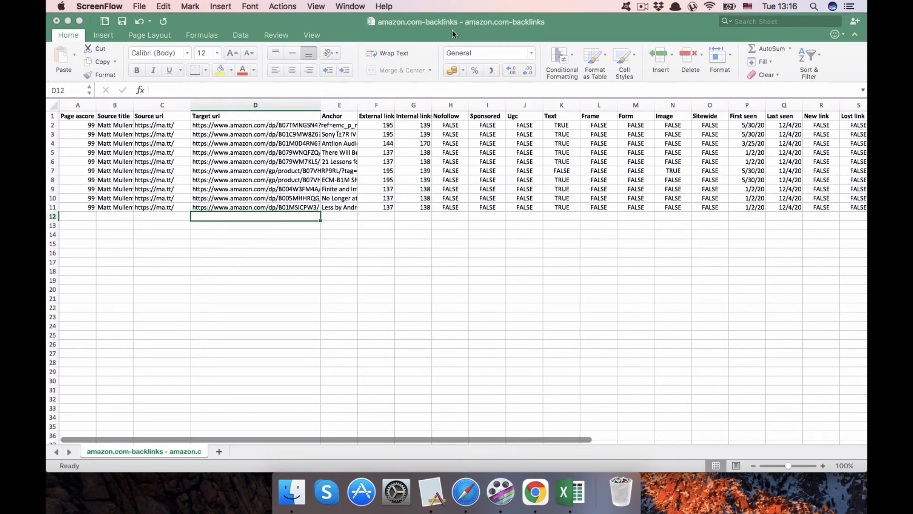
left_click(245, 113)
left_click(242, 102)
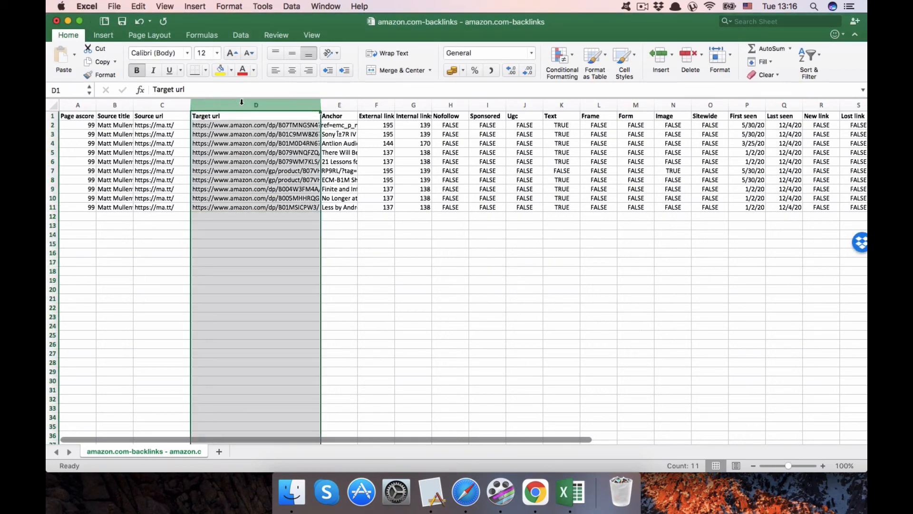
left_click(163, 104)
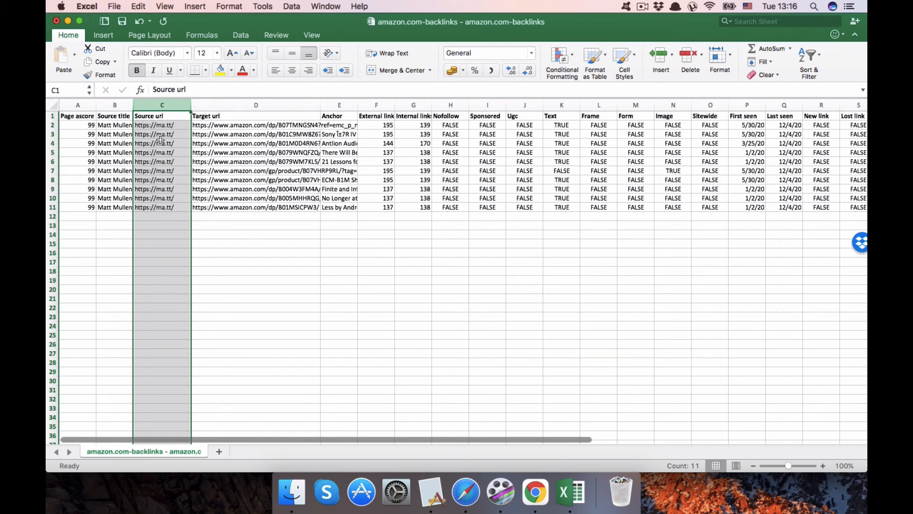
left_click(233, 105)
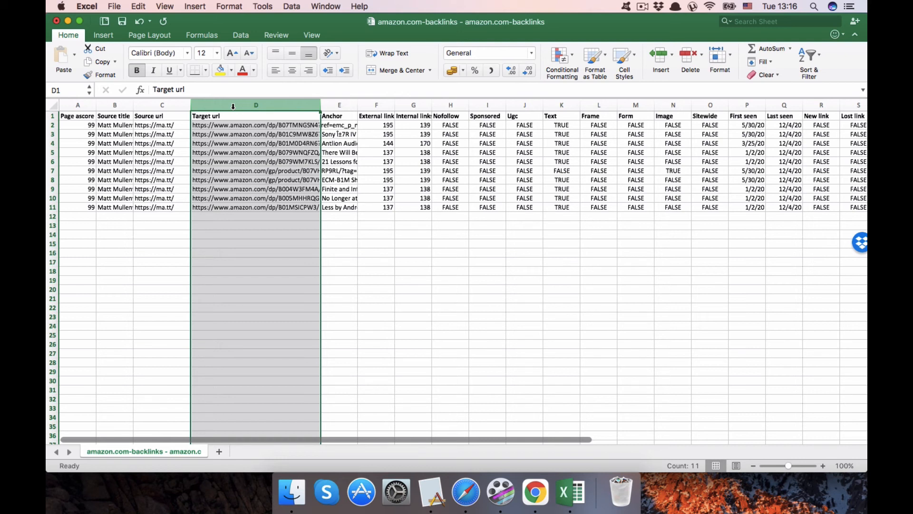
Step: Switch back to Chrome and set the Source url column's type to String and the Target url column's type to URL Key
key("super+Tab")
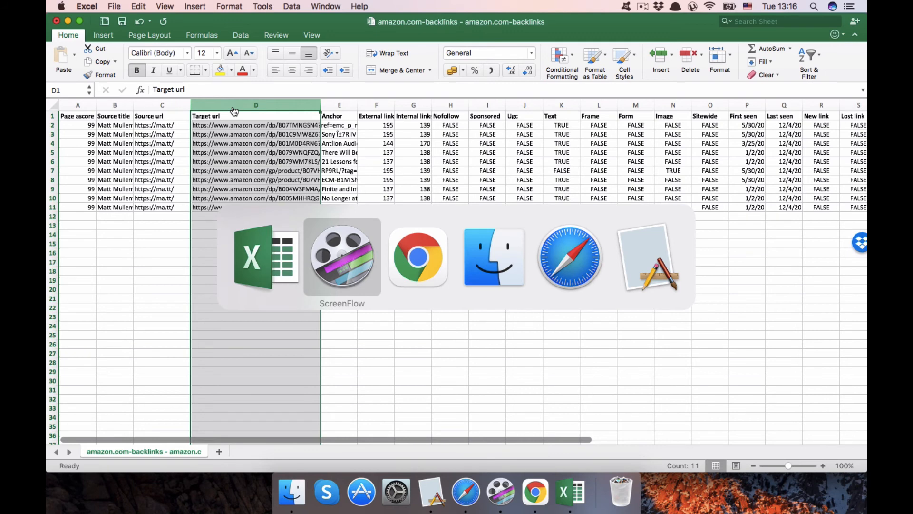
key("super+Tab")
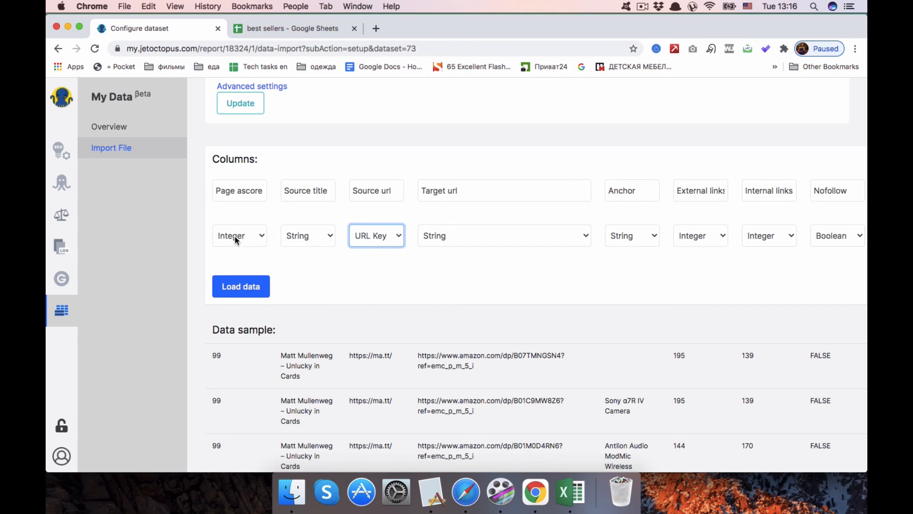
left_click(375, 235)
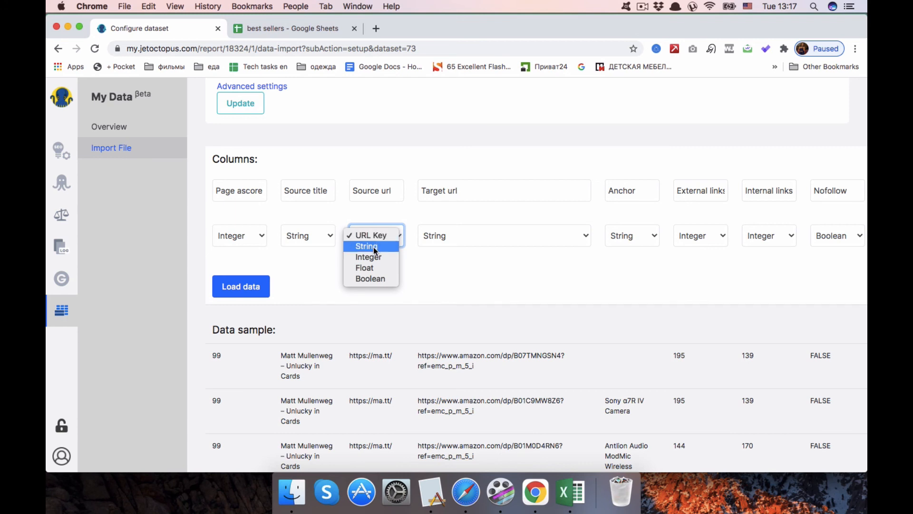
left_click(373, 247)
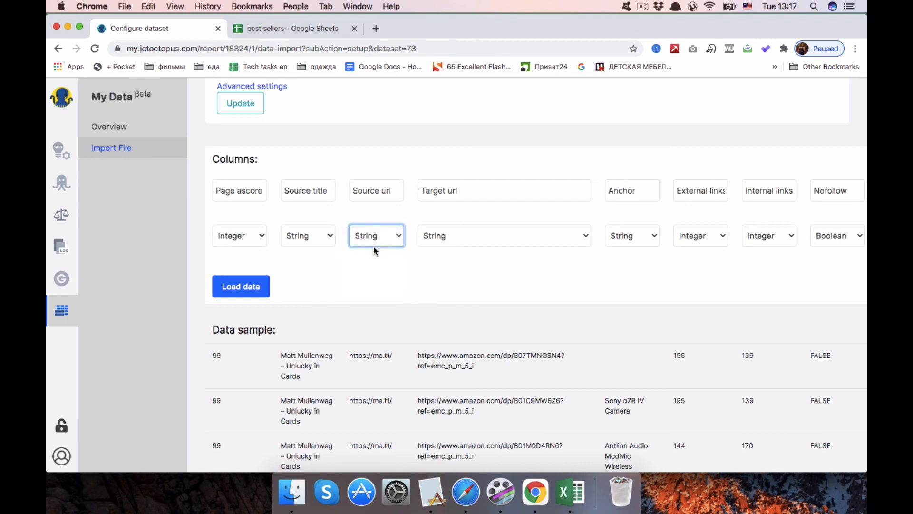
left_click(456, 236)
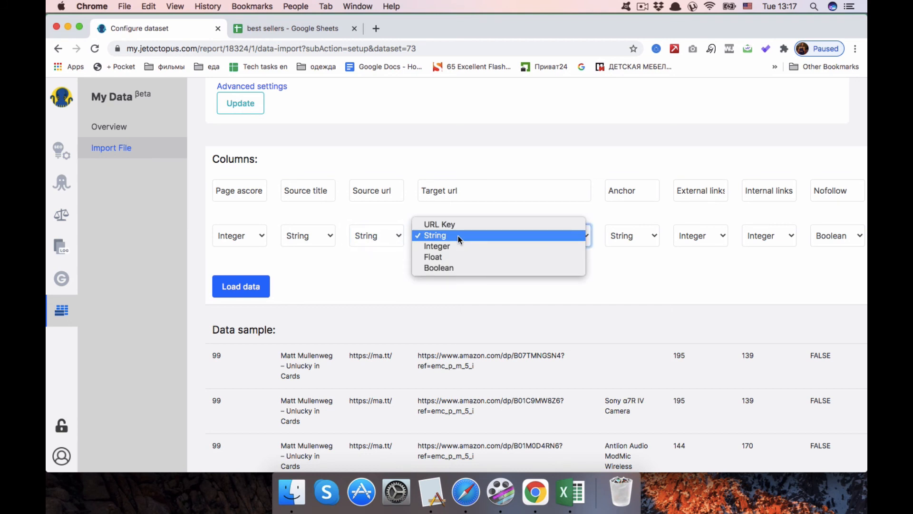
left_click(447, 224)
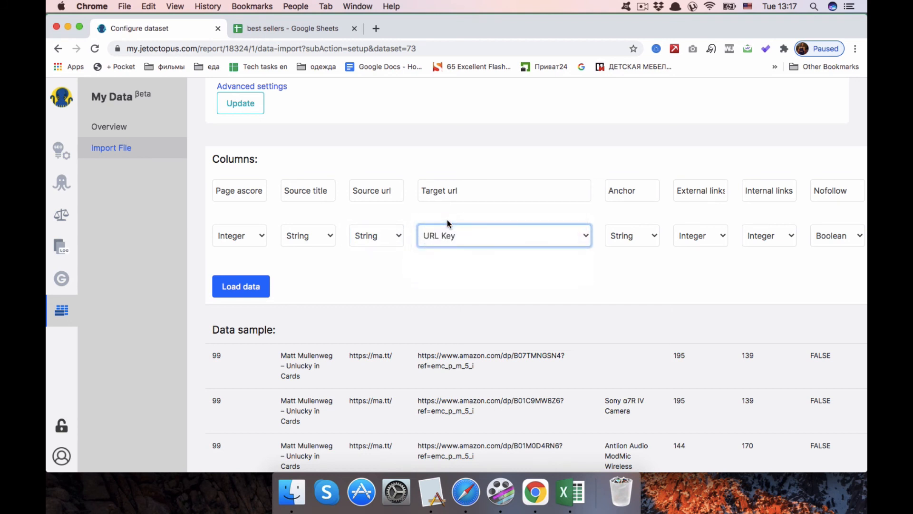
Step: Check the remaining column types of the backlinks dataset and load its data
scroll(585, 264, "right", 10)
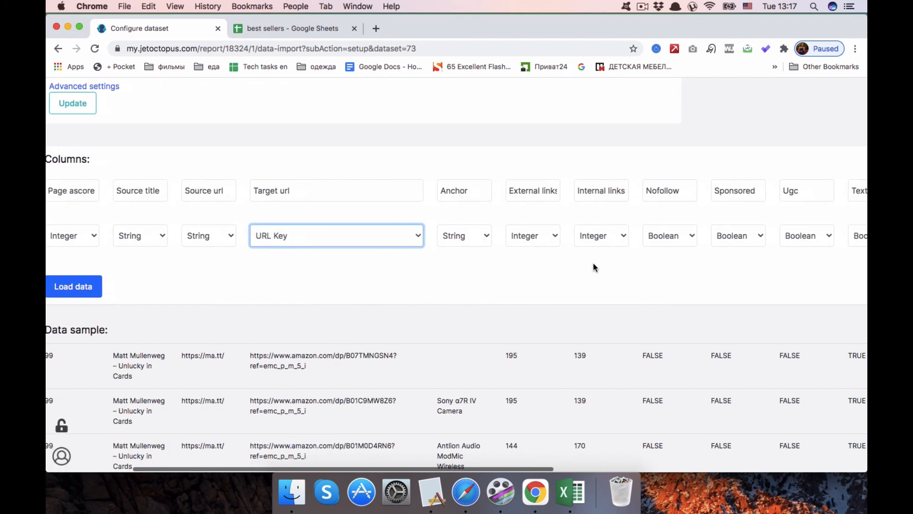
scroll(593, 265, "left", 10)
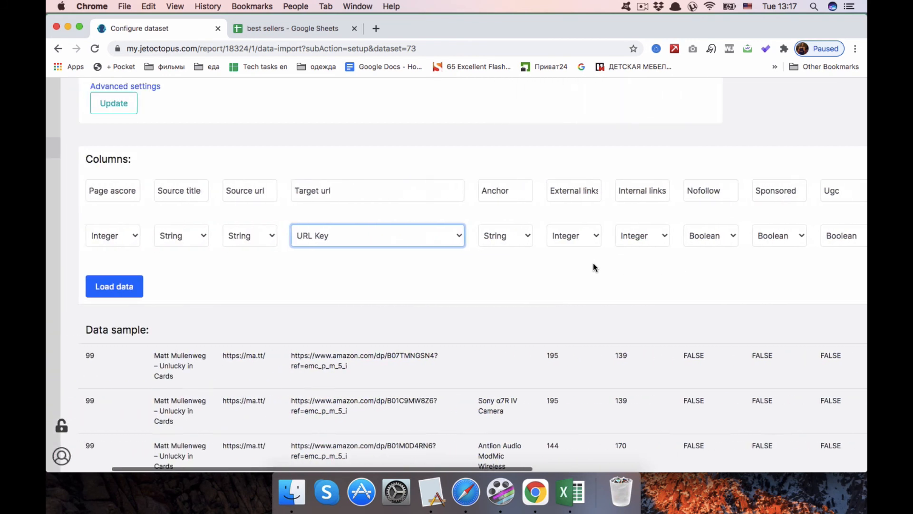
left_click(210, 290)
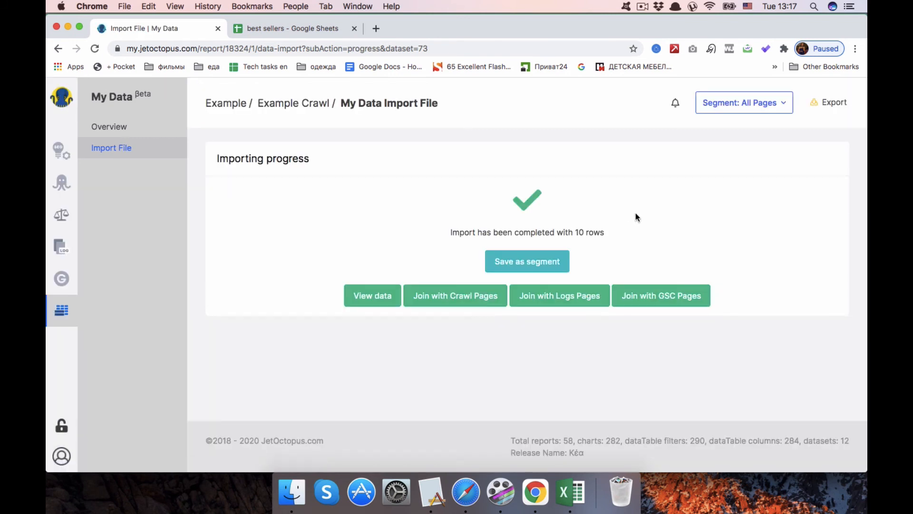
Step: Review the import result and join the imported backlinks dataset with Crawl Pages
scroll(609, 223, "down", 1)
scroll(609, 227, "up", 1)
left_click_drag(575, 232, 587, 232)
left_click(464, 301)
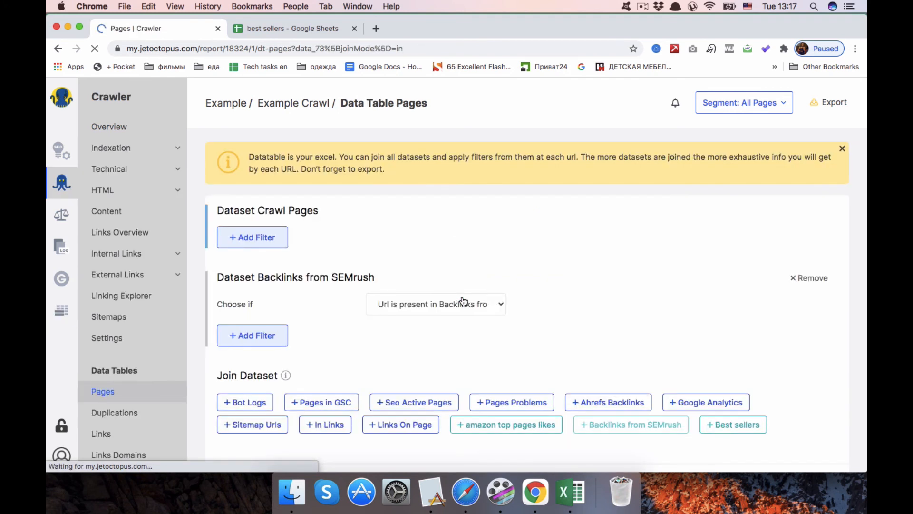
Step: Add the Page ascore and Source title columns from Backlinks from SEMrush to the pages data table
scroll(554, 269, "down", 2)
scroll(553, 269, "down", 1)
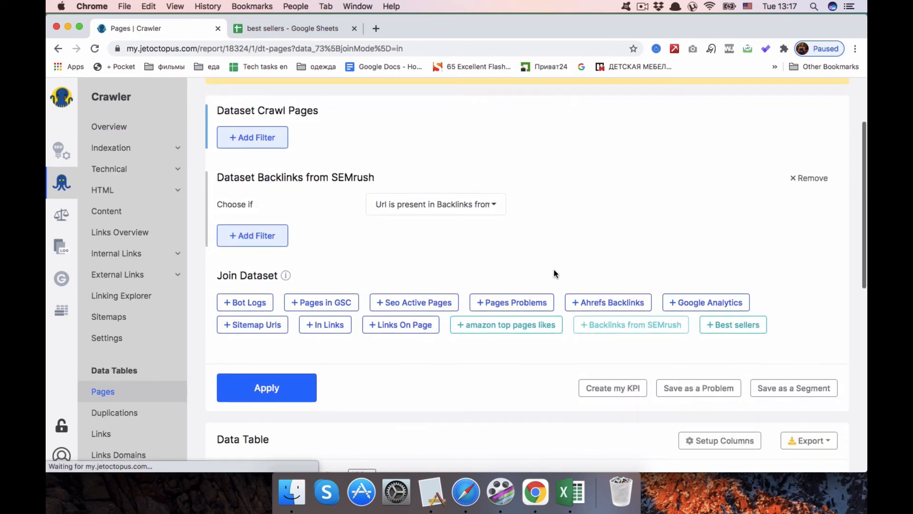
scroll(554, 269, "down", 2)
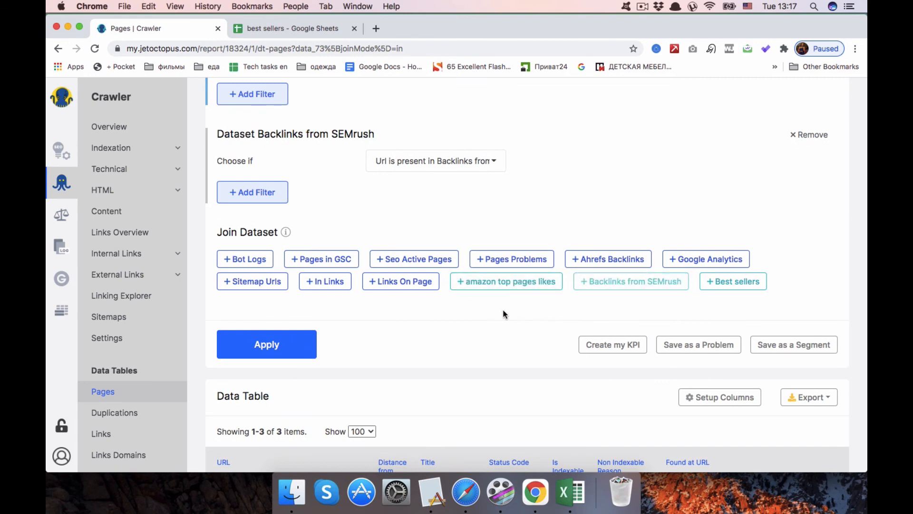
scroll(486, 302, "down", 3)
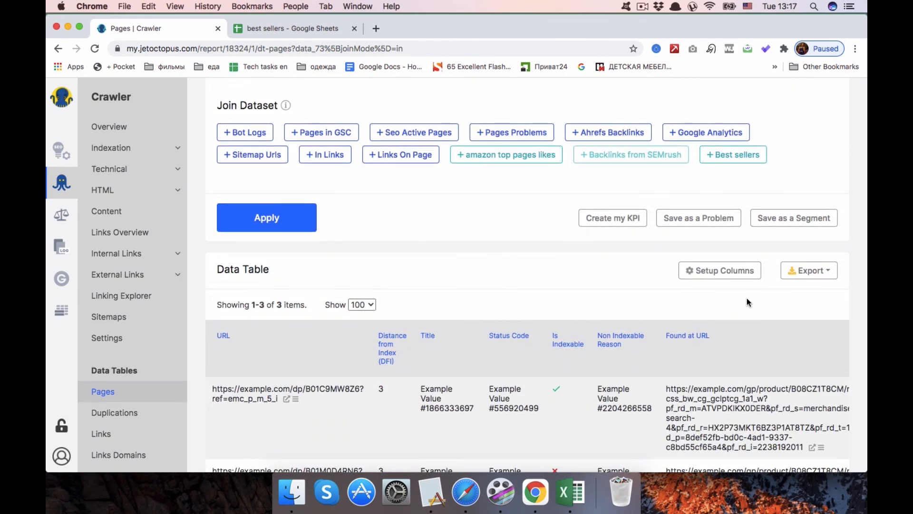
left_click(732, 271)
scroll(309, 355, "down", 8)
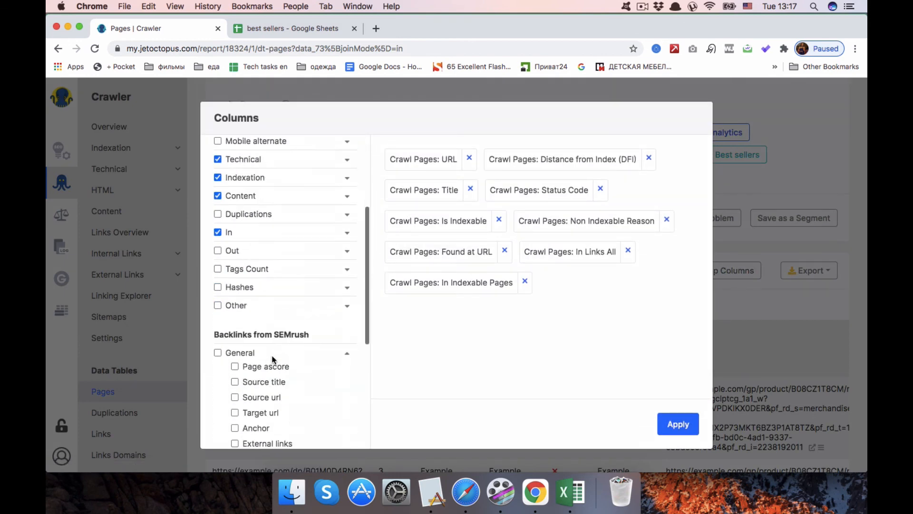
scroll(272, 357, "up", 3)
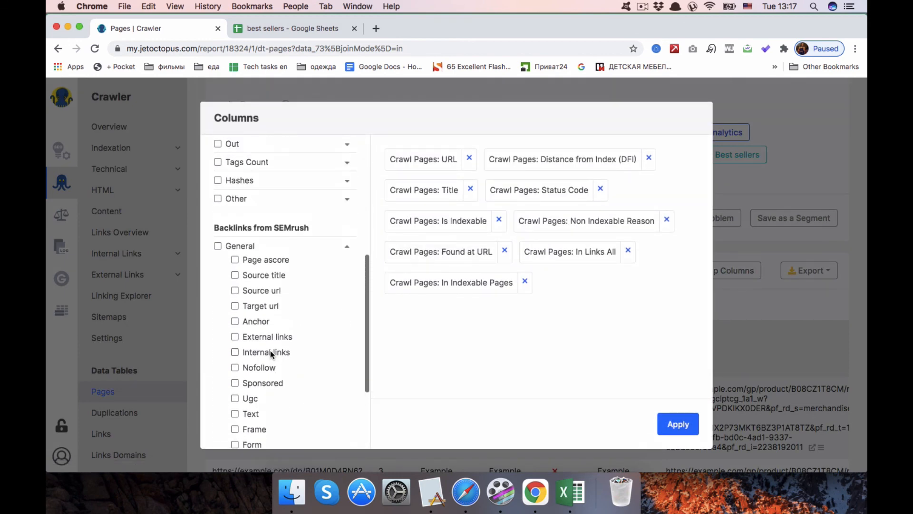
left_click(235, 259)
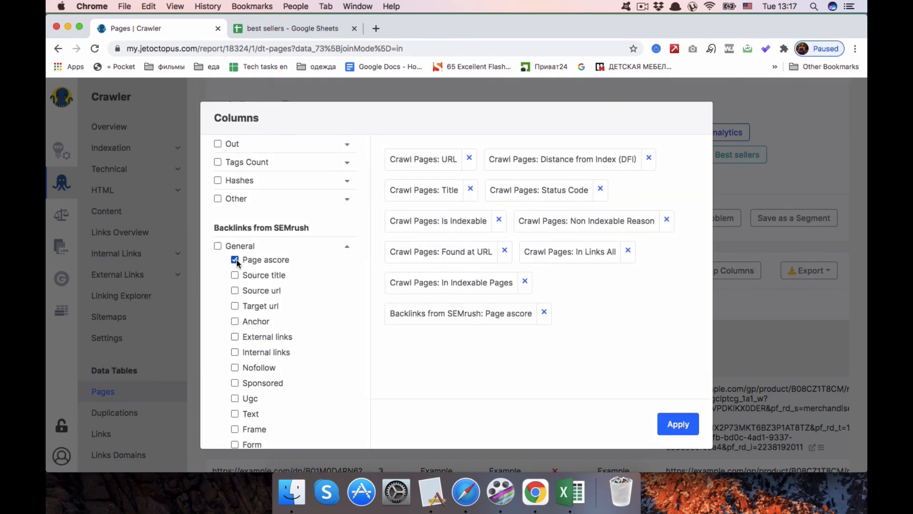
left_click(235, 276)
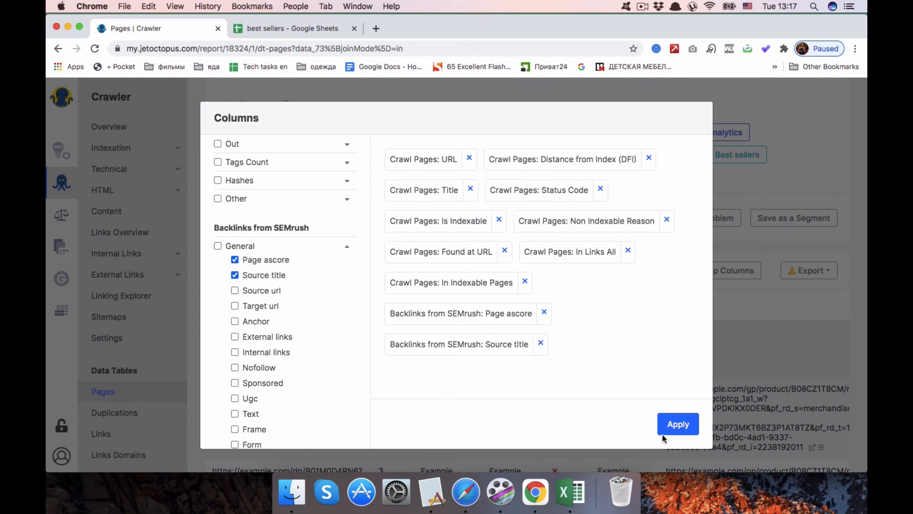
left_click(676, 424)
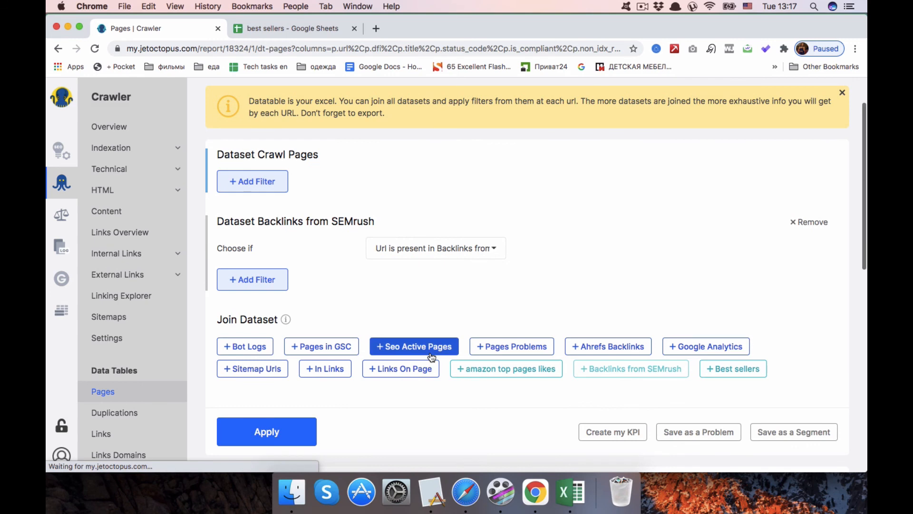
Step: Examine the joined pages in the data table, including the Page ascore and Source title columns
scroll(431, 357, "down", 5)
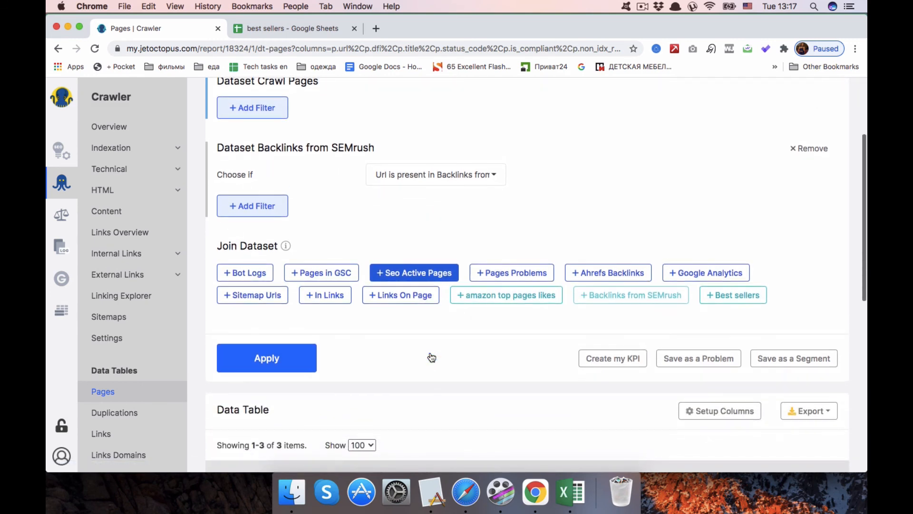
scroll(431, 355, "up", 10)
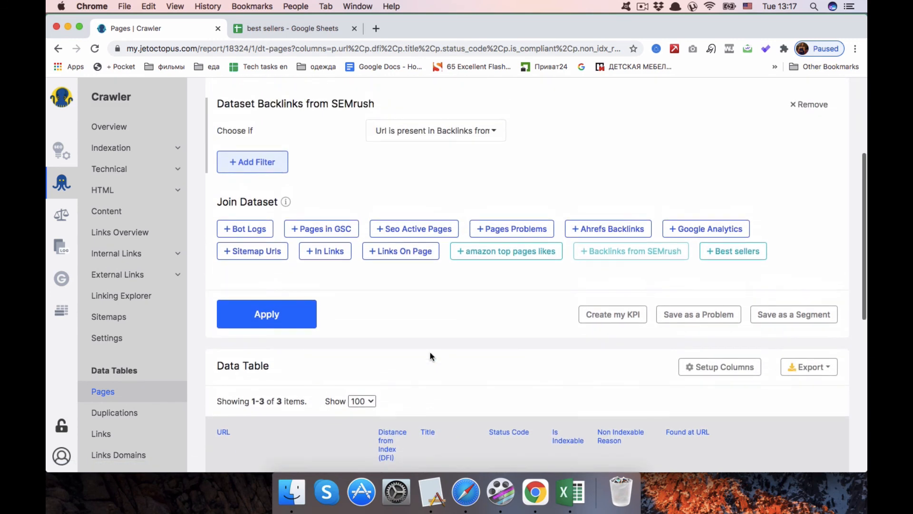
scroll(431, 356, "down", 7)
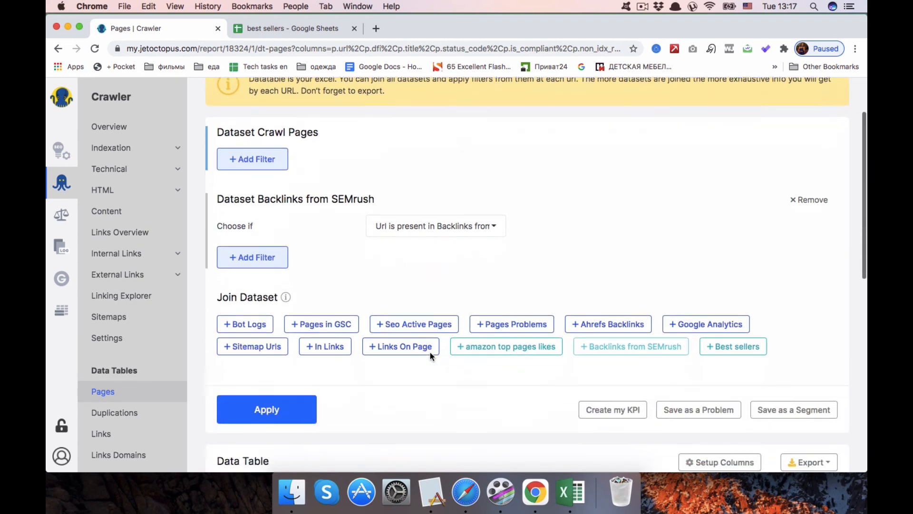
scroll(430, 356, "down", 8)
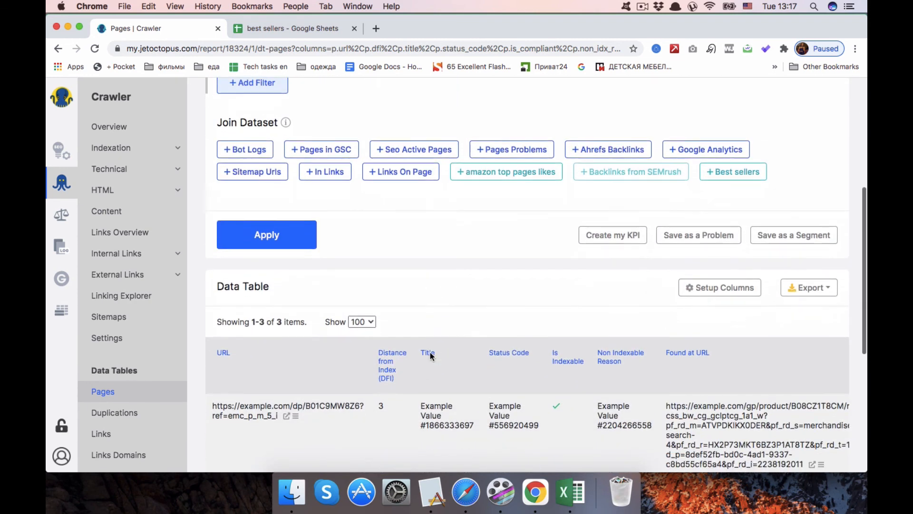
scroll(431, 356, "right", 5)
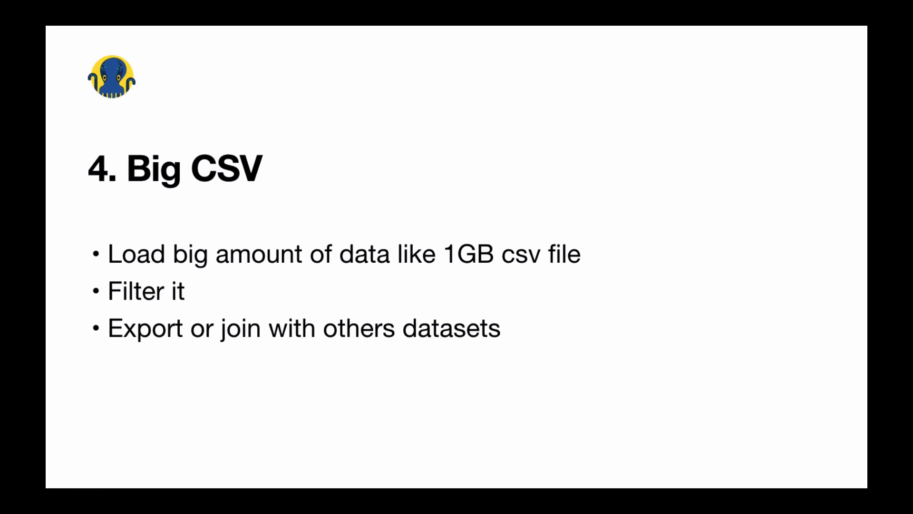
Step: Leave the Keynote slideshow, switch to Chrome, and visit the My Data file import page and dataset overview
key("Escape")
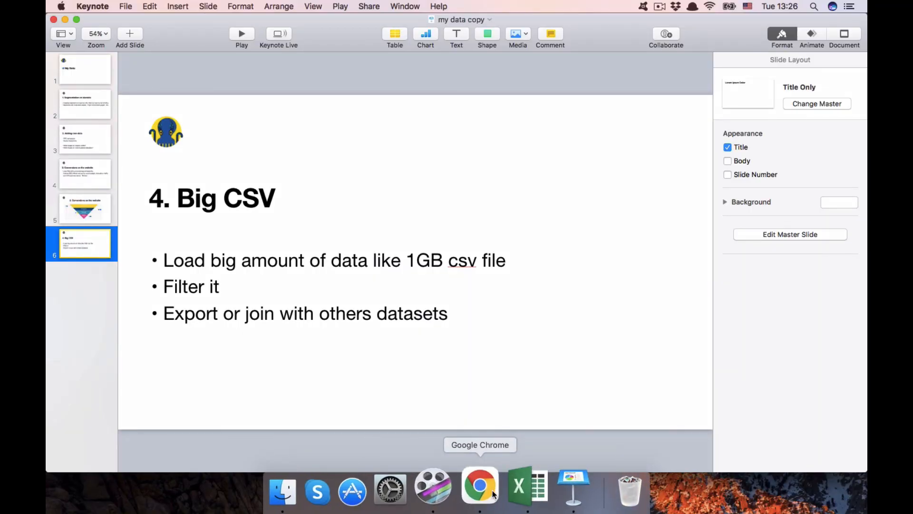
left_click(493, 493)
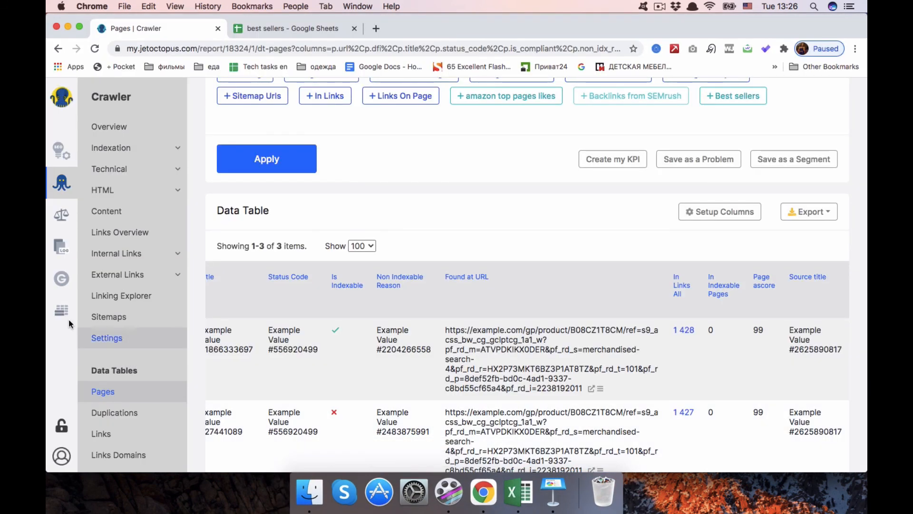
mouse_move(61, 314)
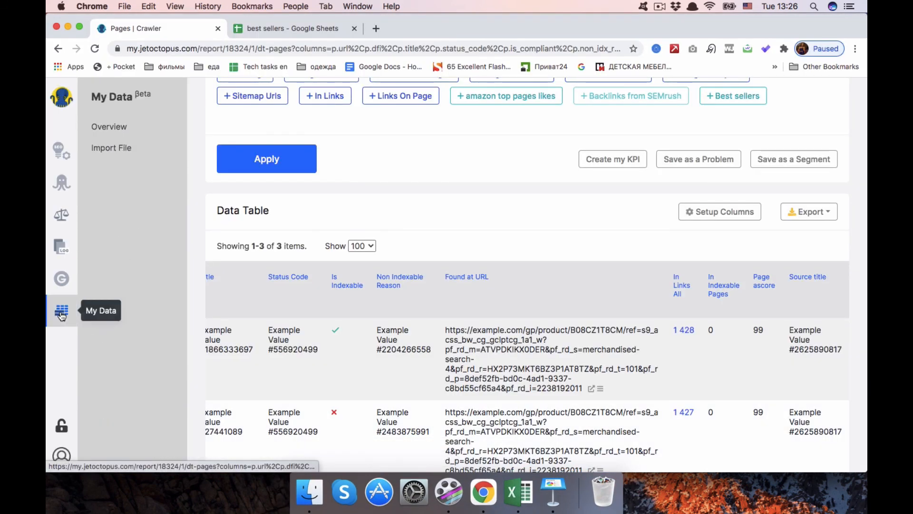
left_click(122, 151)
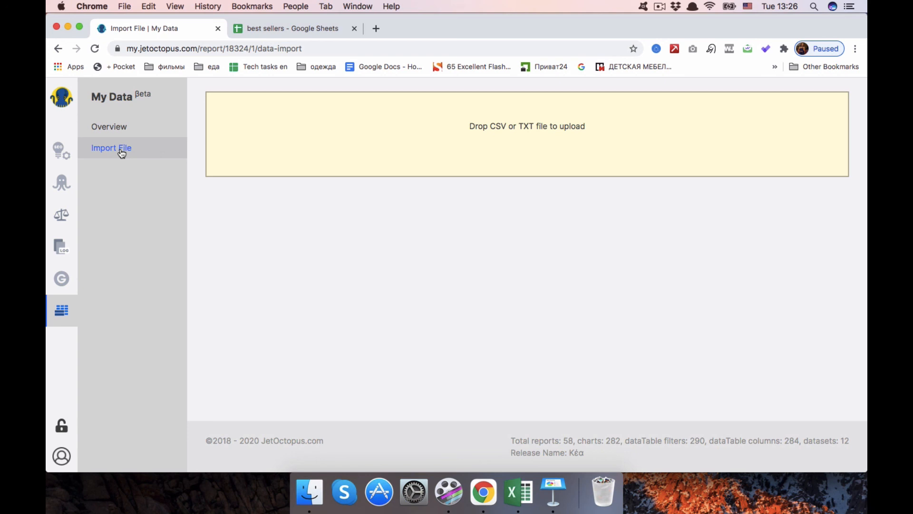
left_click(118, 127)
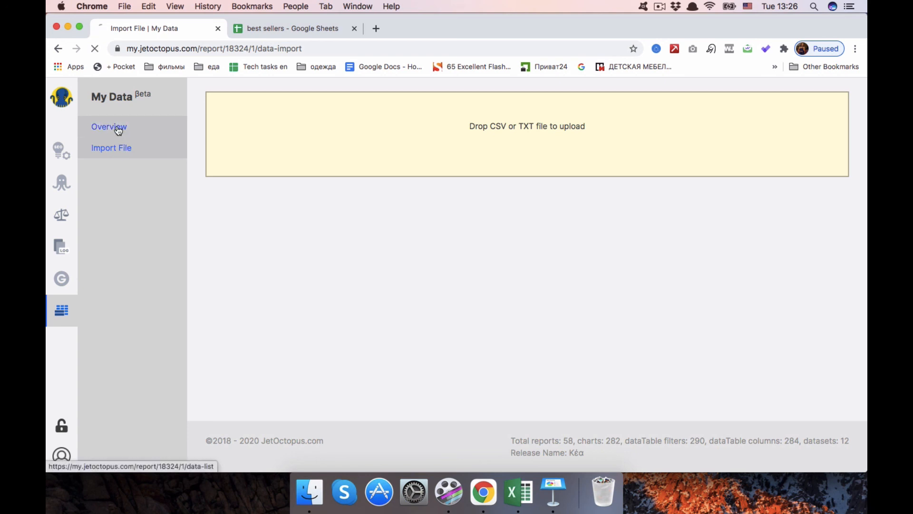